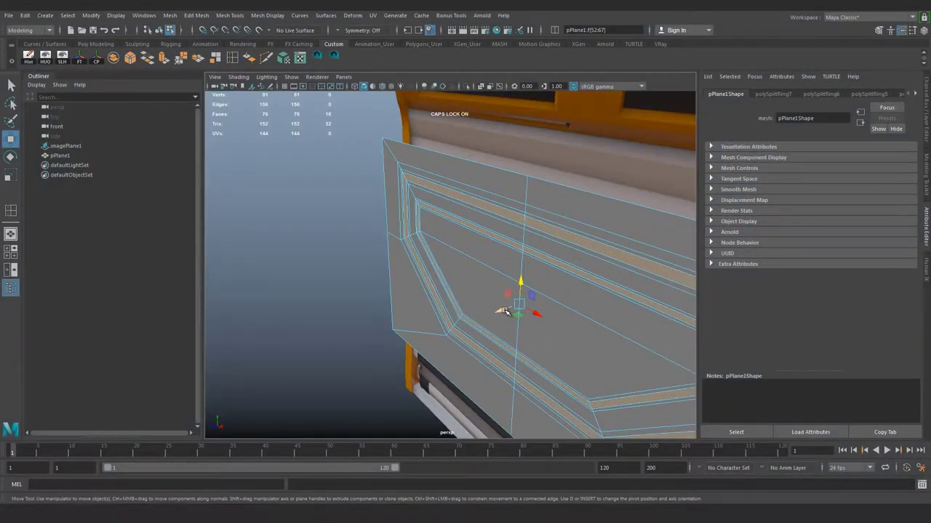
Return to object mode, select the panel plane and delete its construction history
left_click_drag(503, 311, 500, 315)
left_click_drag(483, 274, 452, 300, "alt")
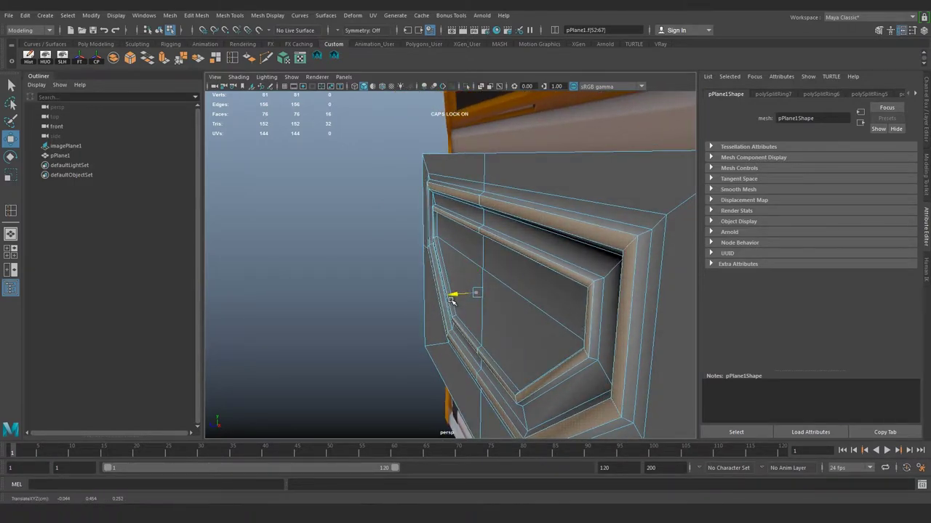
key("F8")
left_click_drag(377, 182, 503, 222, "alt")
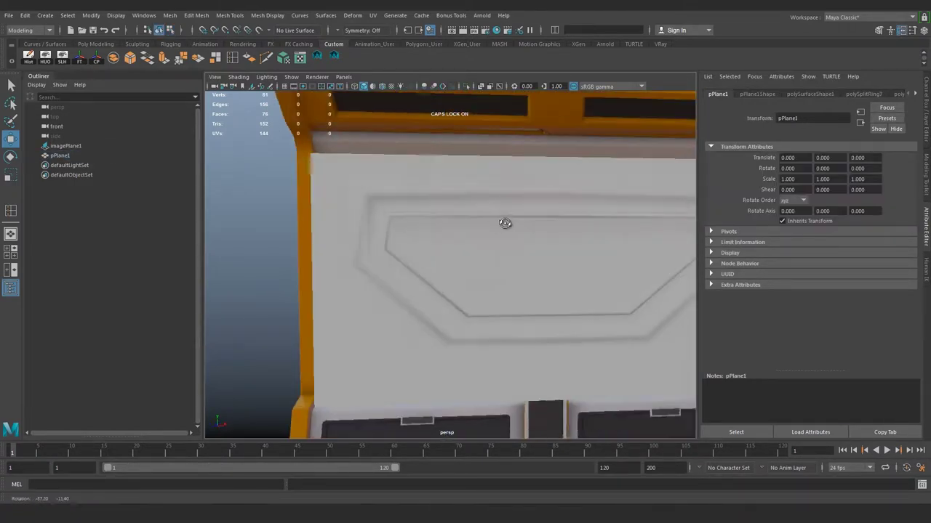
left_click(436, 228)
left_click_drag(436, 228, 457, 237, "alt")
left_click(33, 60)
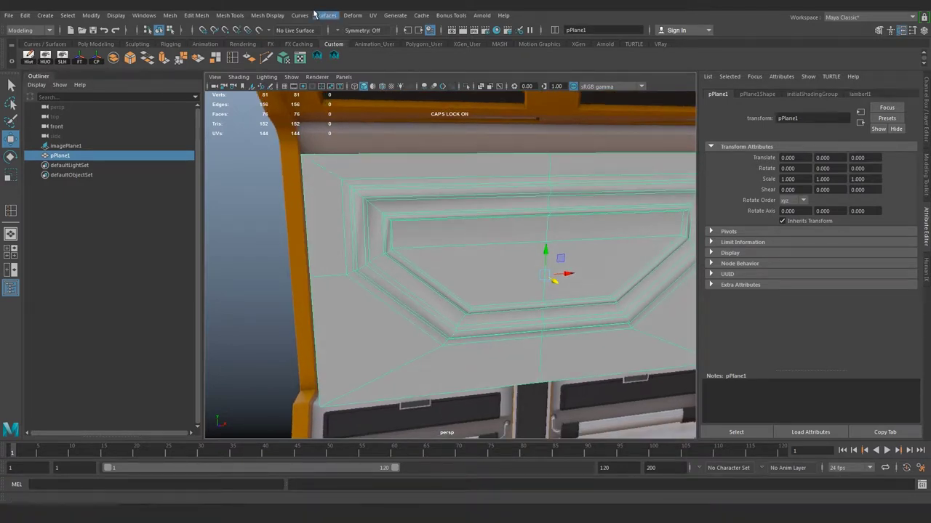
Unlock the panel's vertex normals and set them to face for hard-edged shading
left_click(267, 16)
left_click(284, 133)
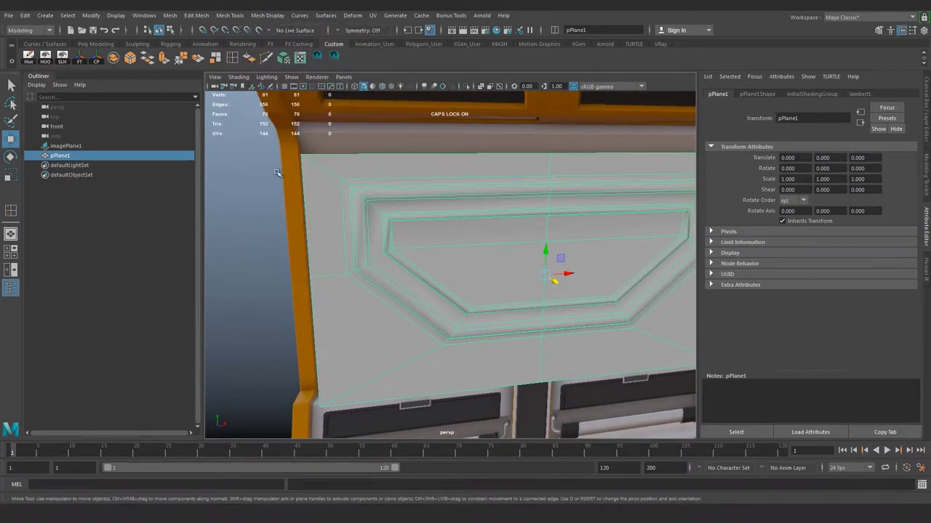
left_click(395, 201)
left_click(407, 218)
left_click(273, 15)
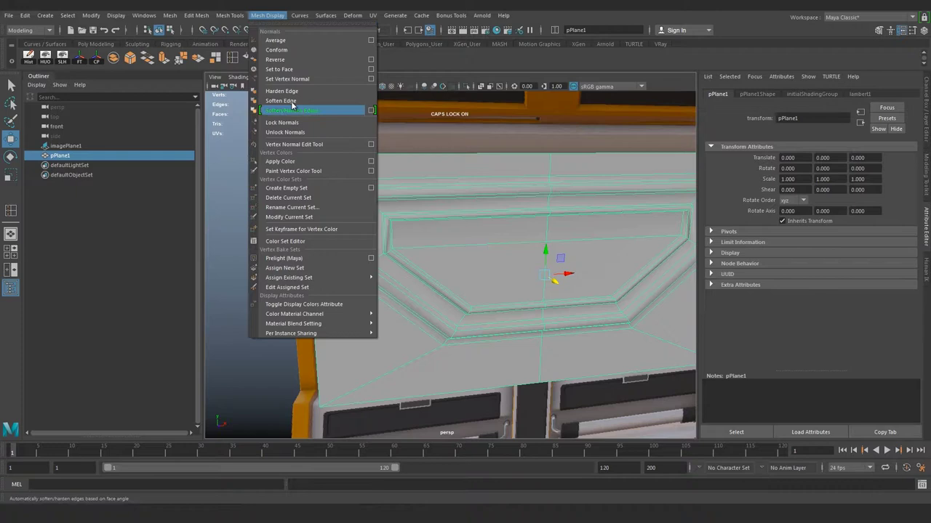
left_click(291, 72)
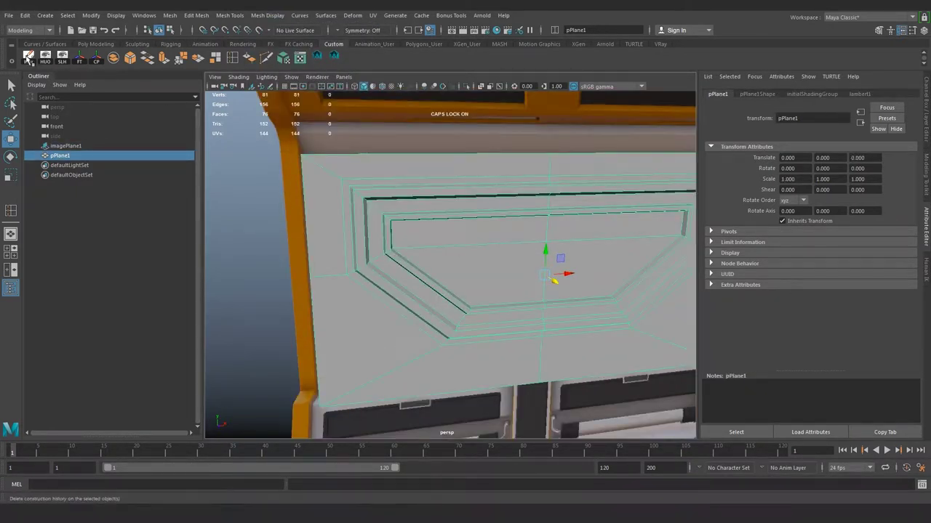
Frame the panel and select its top border edge in edge mode
key("f")
left_click(552, 298)
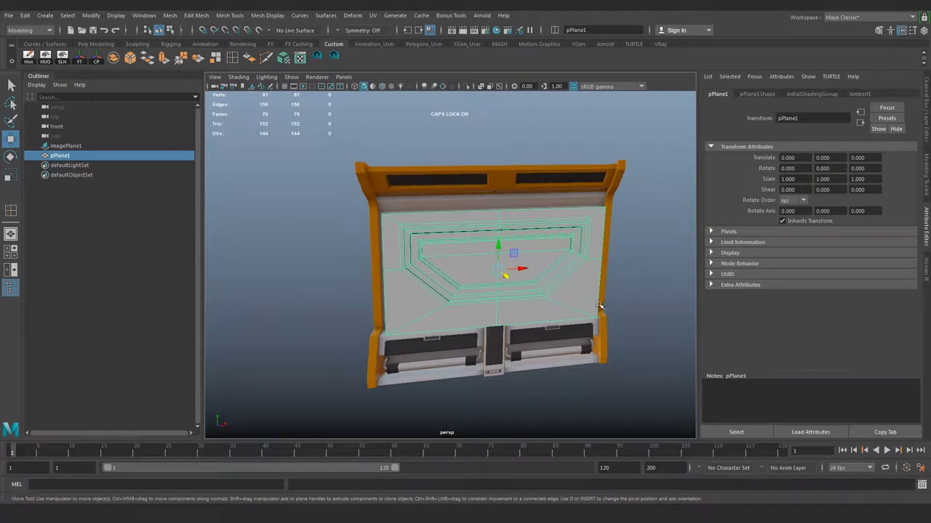
right_click_drag(526, 202, 526, 174)
right_click(473, 218)
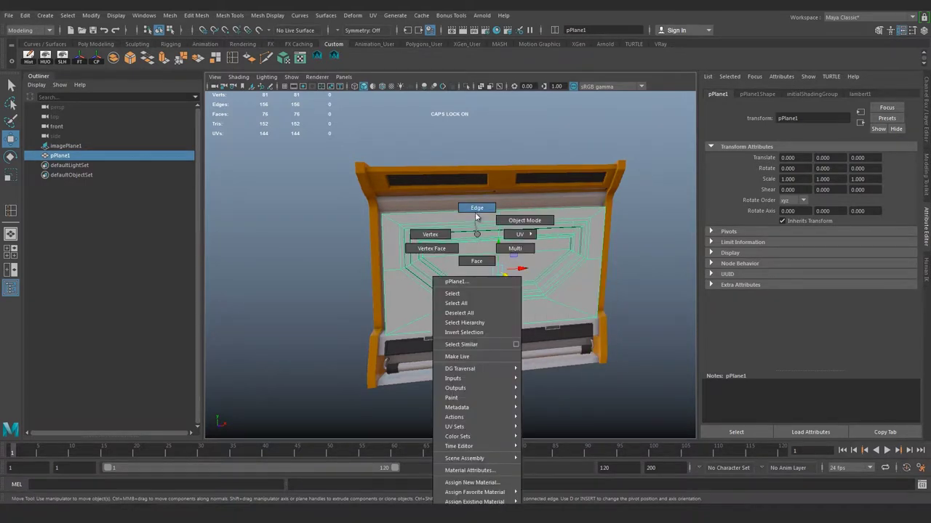
left_click(469, 213)
left_click(540, 211)
Switch to the front view with wireframe on shaded display
key("space")
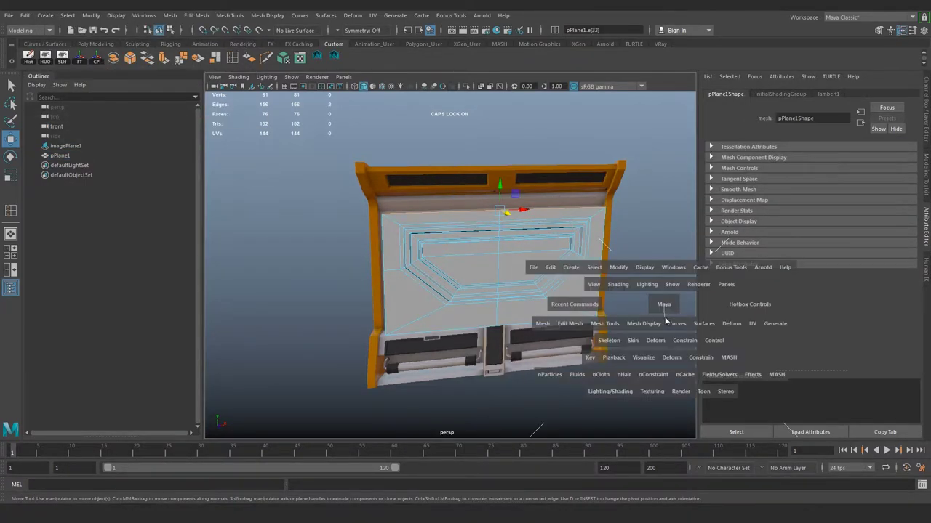
left_click_drag(669, 316, 556, 260)
scroll(555, 260, "down", 3)
scroll(531, 249, "up", 1)
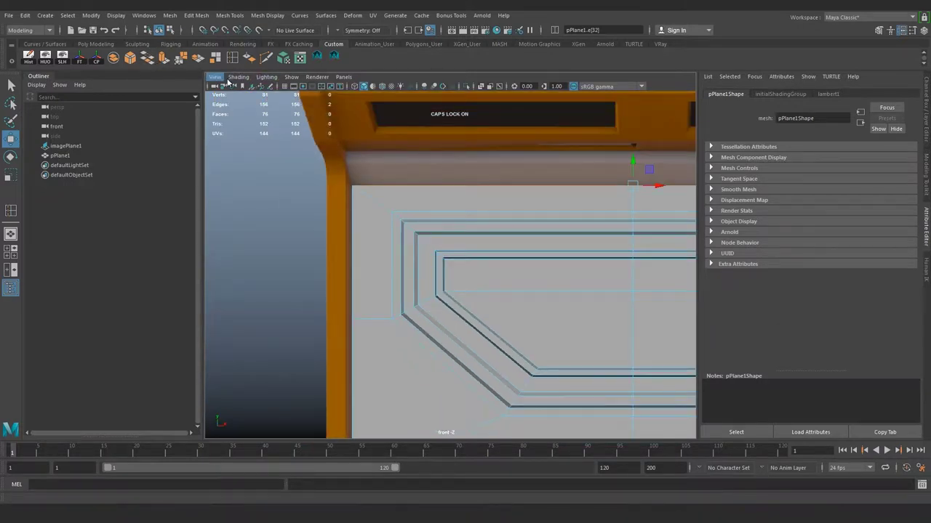
left_click(238, 77)
left_click(256, 173)
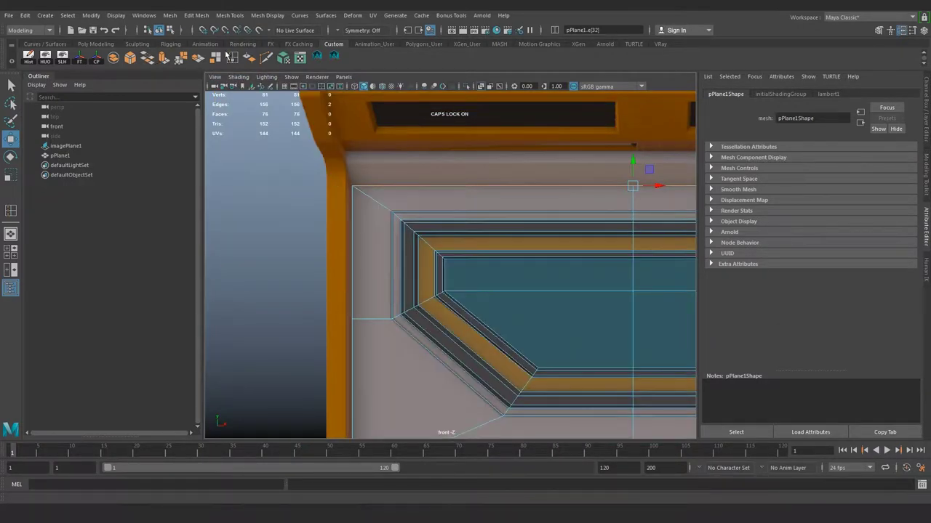
Extrude the top edge twice, raising the strips up to the orange frame
left_click(164, 61)
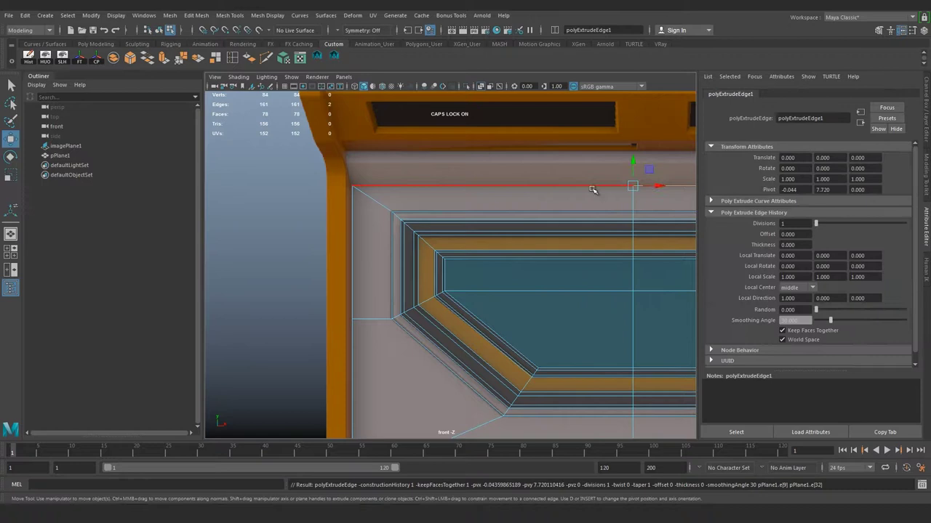
left_click_drag(629, 167, 630, 137)
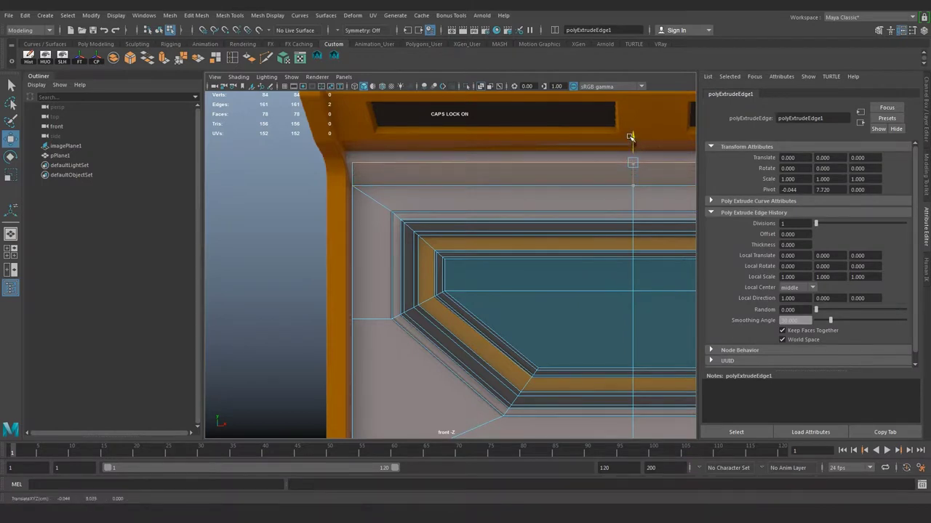
left_click(164, 59)
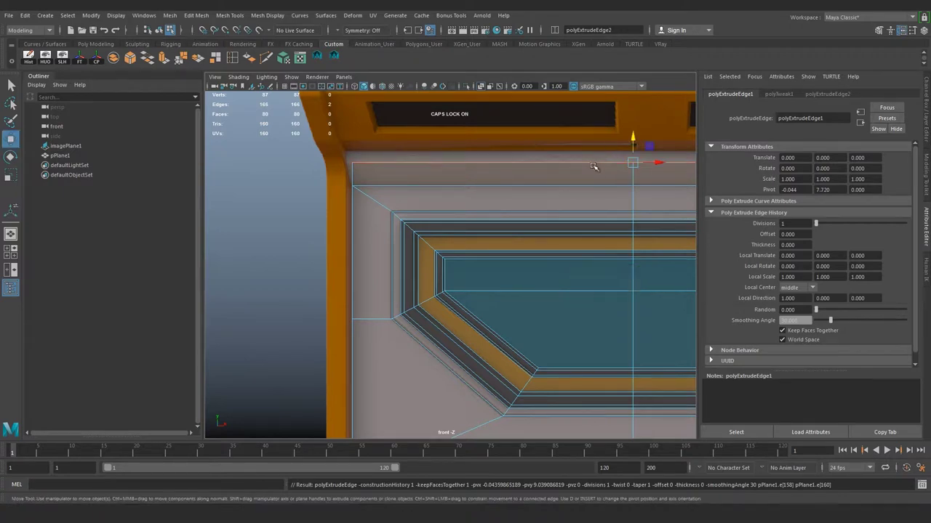
scroll(499, 190, "down", 3)
scroll(499, 189, "up", 3)
scroll(503, 173, "up", 3)
left_click_drag(530, 122, 533, 107)
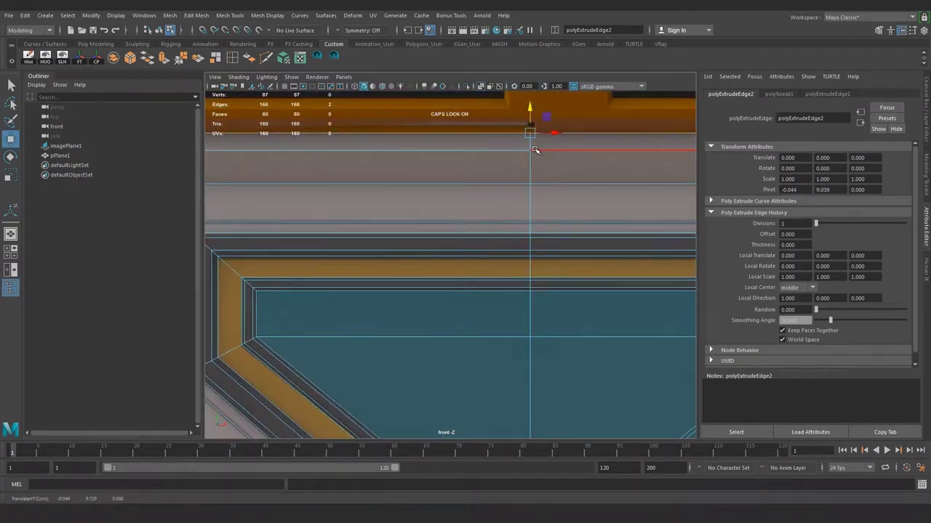
Select the two new top strip faces and orbit to a side view
left_click(505, 141)
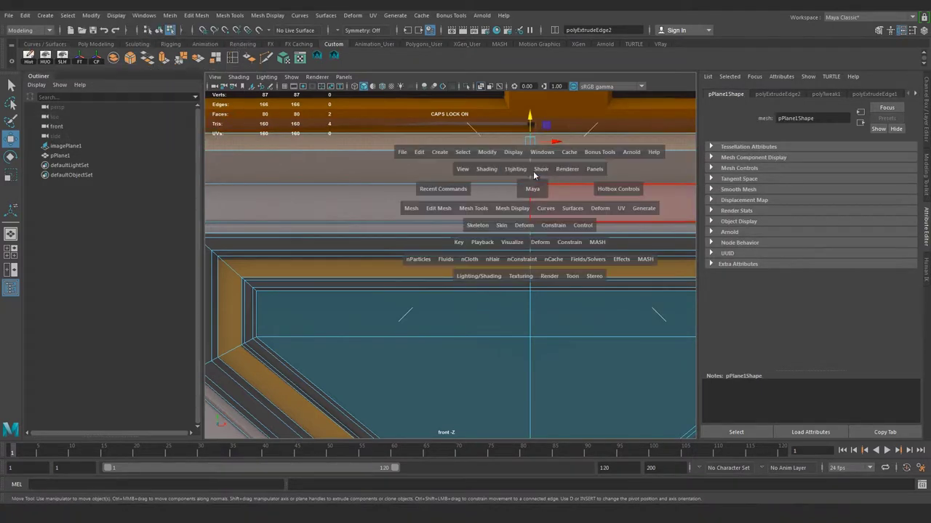
key("space")
scroll(561, 240, "up", 3)
mouse_move(561, 240)
left_mouse_down("alt")
mouse_move(478, 225)
mouse_move(444, 270)
mouse_move(436, 262)
mouse_move(434, 279)
left_mouse_up("alt")
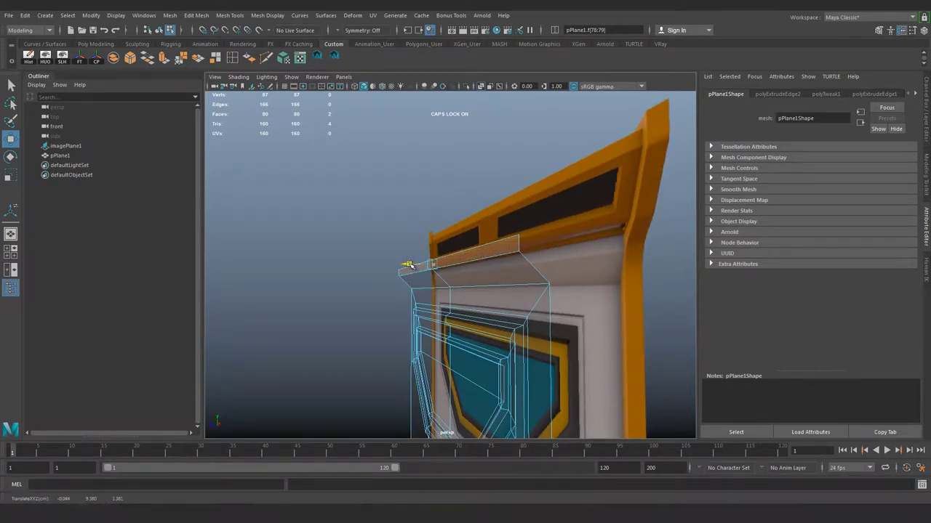
Return to object mode and reselect the panel plane, checking it against the reference
mouse_move(420, 274)
left_mouse_down("alt")
mouse_move(468, 257)
mouse_move(468, 275)
left_mouse_up("alt")
mouse_move(444, 255)
right_mouse_down()
mouse_move(509, 158)
mouse_move(494, 228)
right_mouse_up()
left_click(509, 157)
left_click_drag(471, 242, 478, 248, "alt")
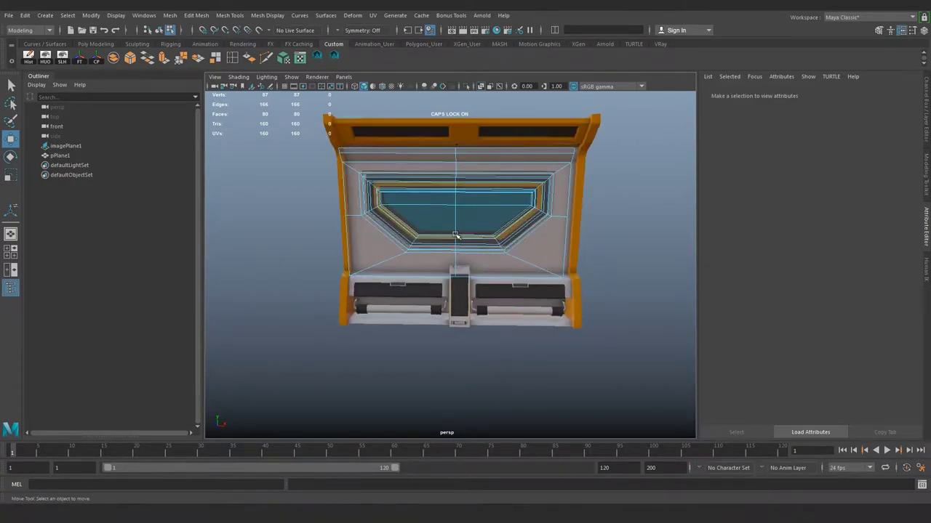
left_click(502, 183)
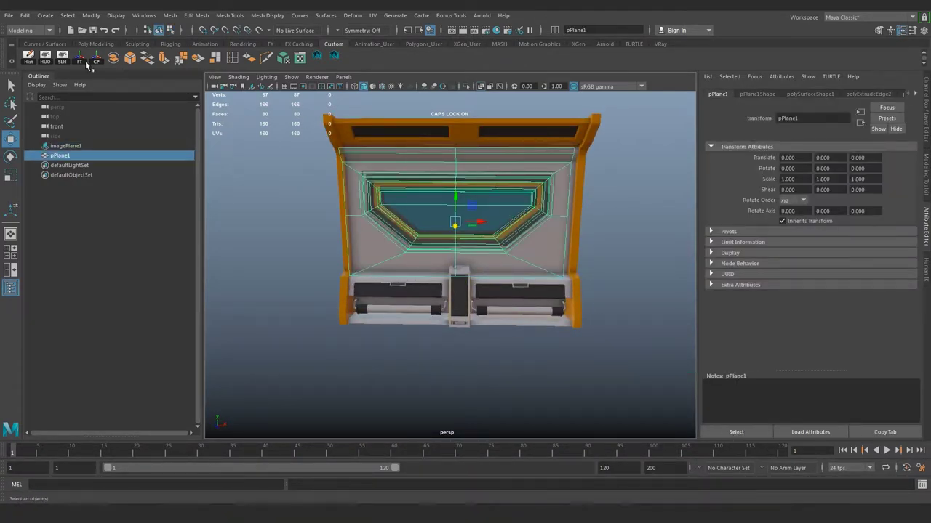
left_click(531, 238)
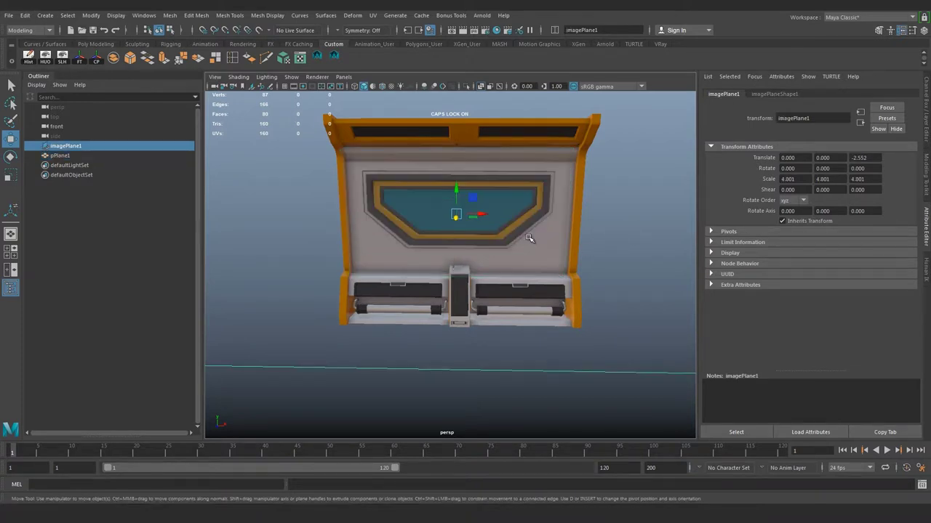
left_click(562, 248)
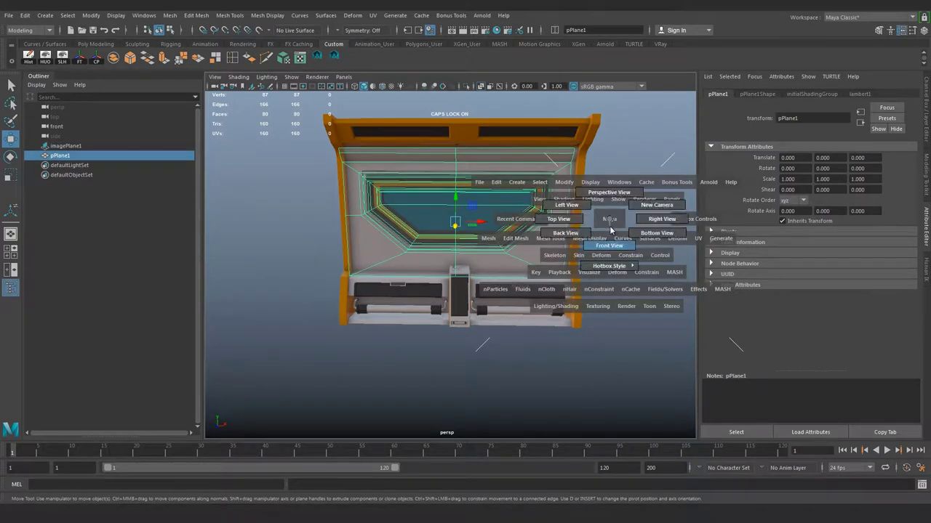
In front view, select the panel's top border edge in edge mode
left_click_drag(595, 221, 595, 254)
scroll(512, 189, "down", 2)
scroll(508, 193, "down", 3)
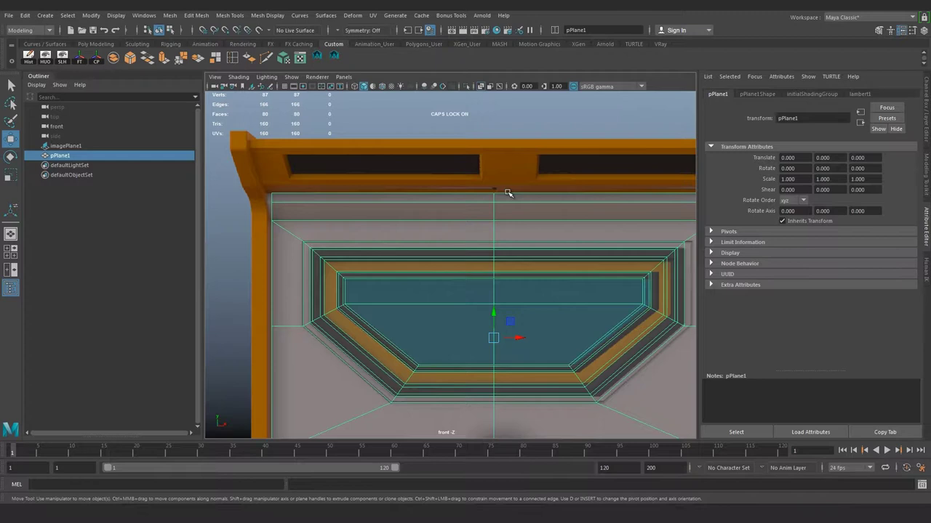
right_click_drag(415, 209, 416, 187)
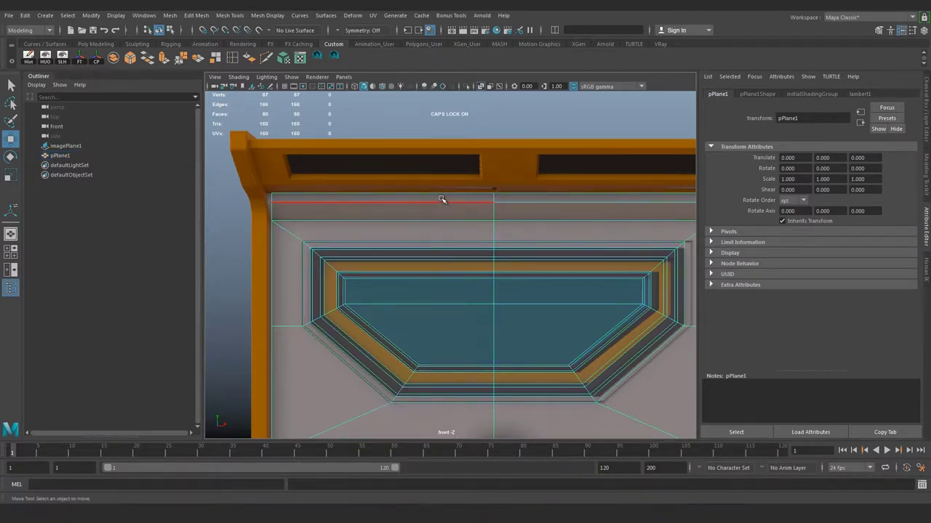
left_click(442, 194)
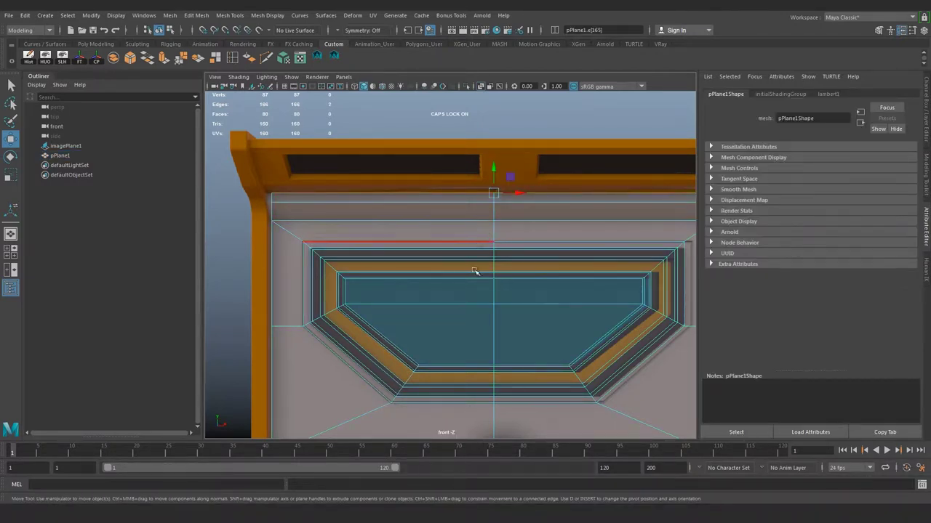
Back in perspective, move the extruded top edge loop upward into place
left_click_drag(476, 271, 444, 273)
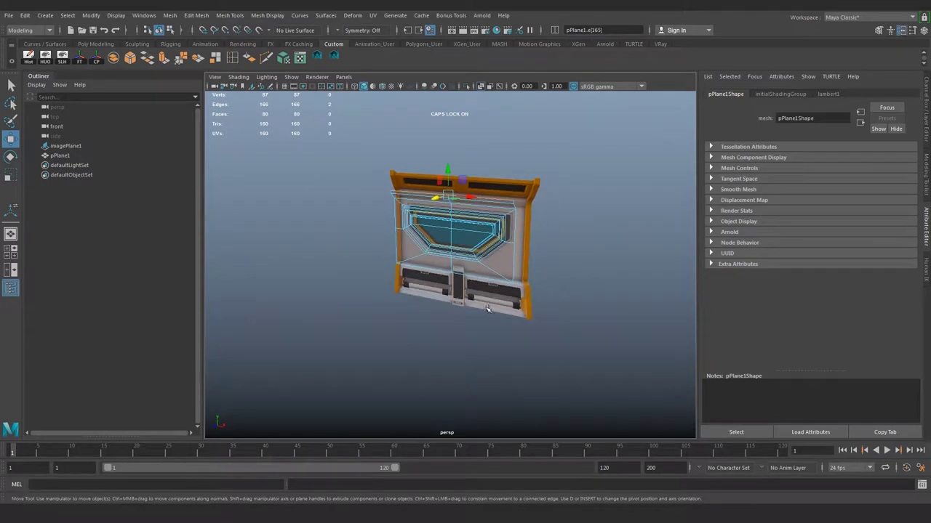
scroll(487, 131, "up", 3)
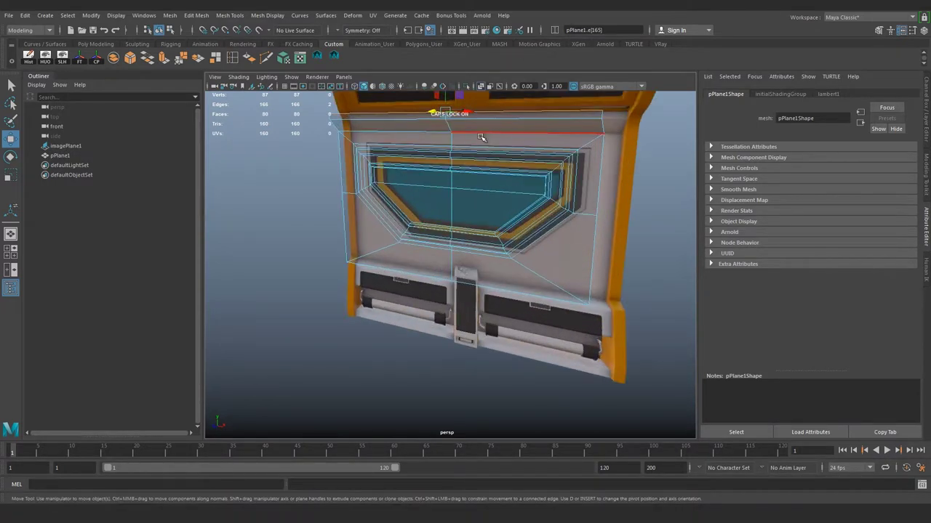
scroll(492, 180, "up", 1)
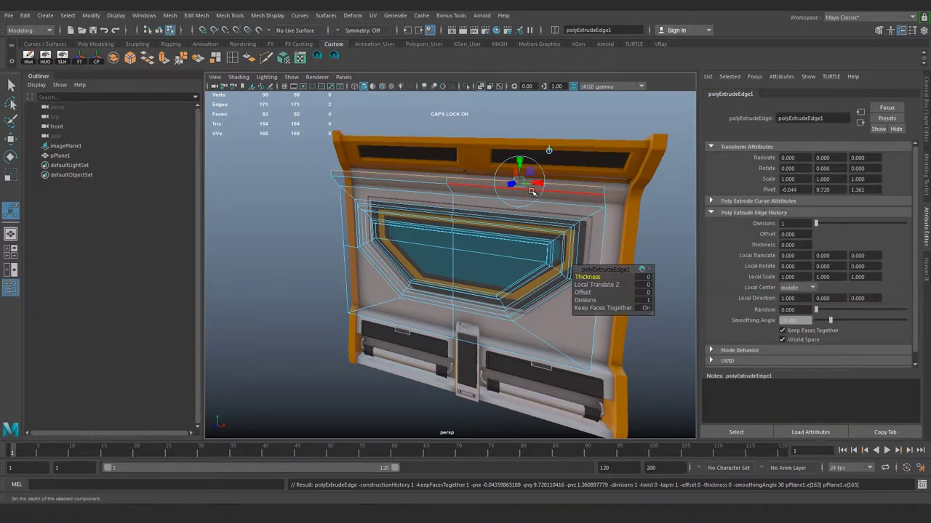
key("w")
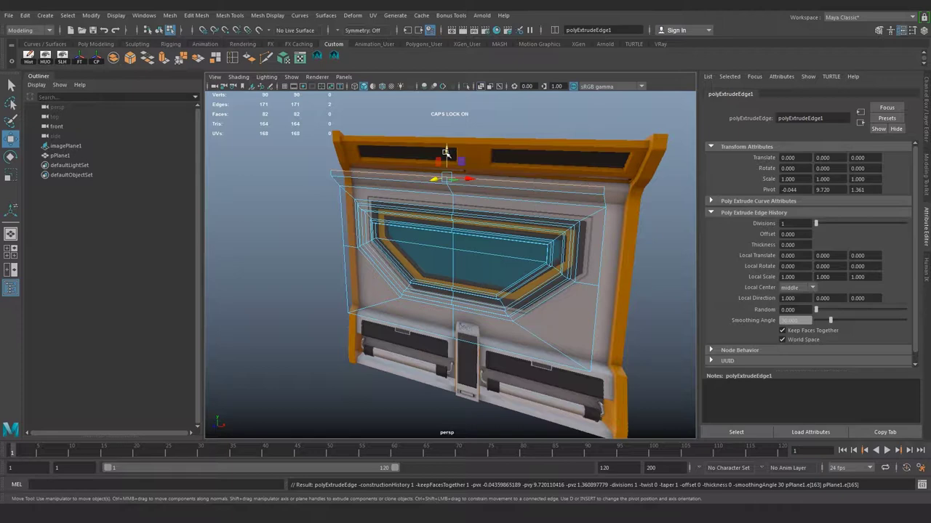
mouse_move(446, 153)
left_mouse_down()
mouse_move(436, 163)
mouse_move(443, 175)
left_mouse_up()
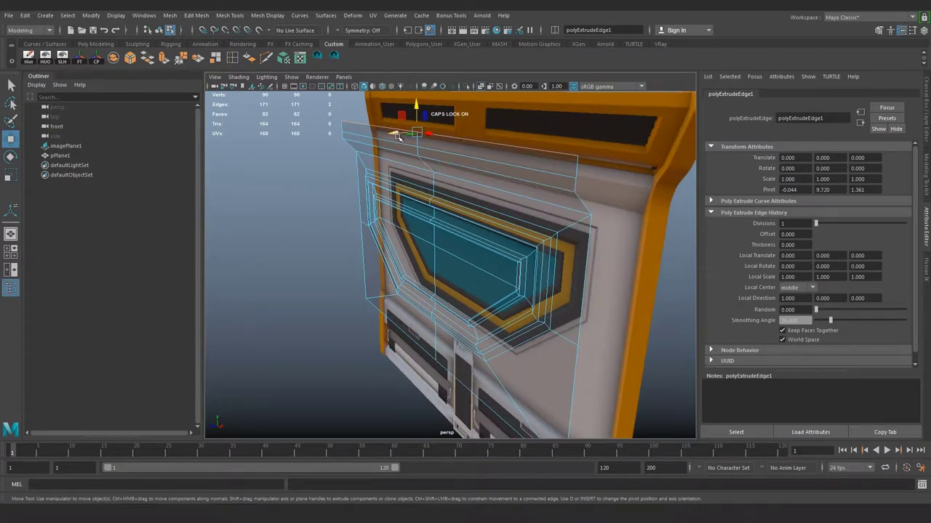
left_click_drag(396, 137, 395, 137)
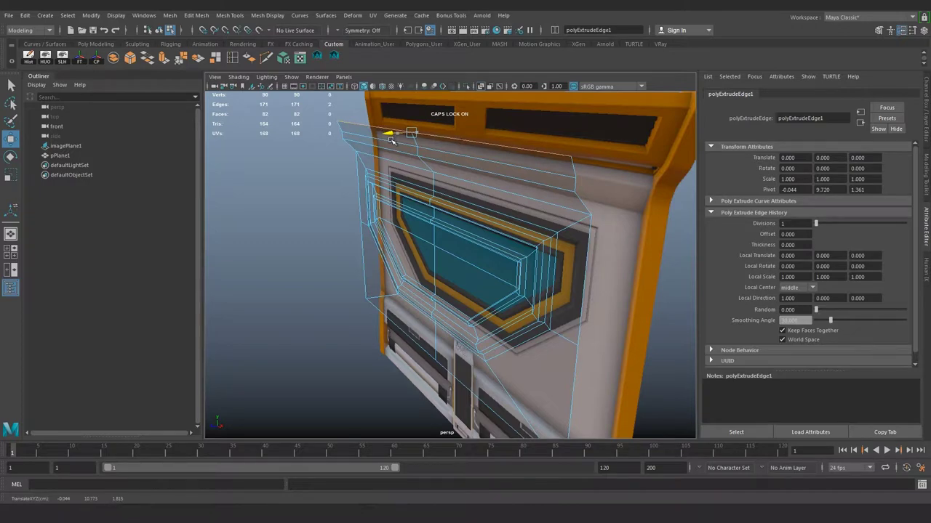
Switch to solid grey shading and pull the top strip up and outward
left_click(238, 77)
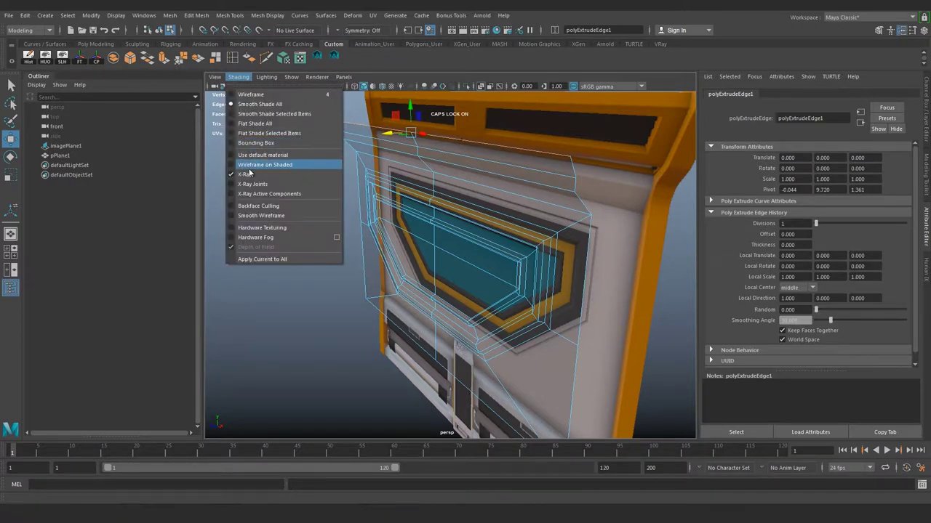
left_click(250, 168)
mouse_move(449, 178)
left_mouse_down("alt")
mouse_move(465, 182)
mouse_move(408, 177)
mouse_move(410, 159)
left_mouse_up("alt")
left_click_drag(277, 145, 267, 148)
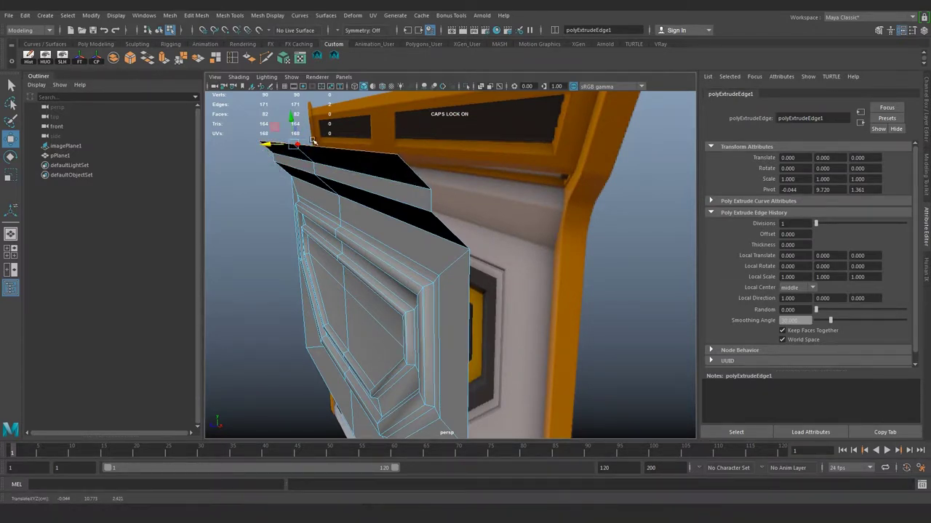
middle_click_drag(288, 115, 289, 119)
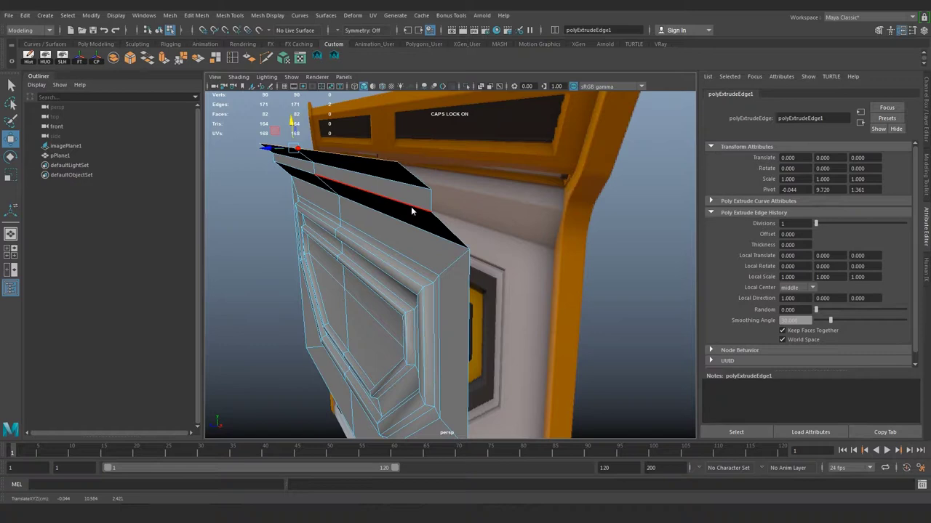
Extrude the top edge again, raise it to the top border and push it outward
key("space")
left_click_drag(411, 211, 411, 240)
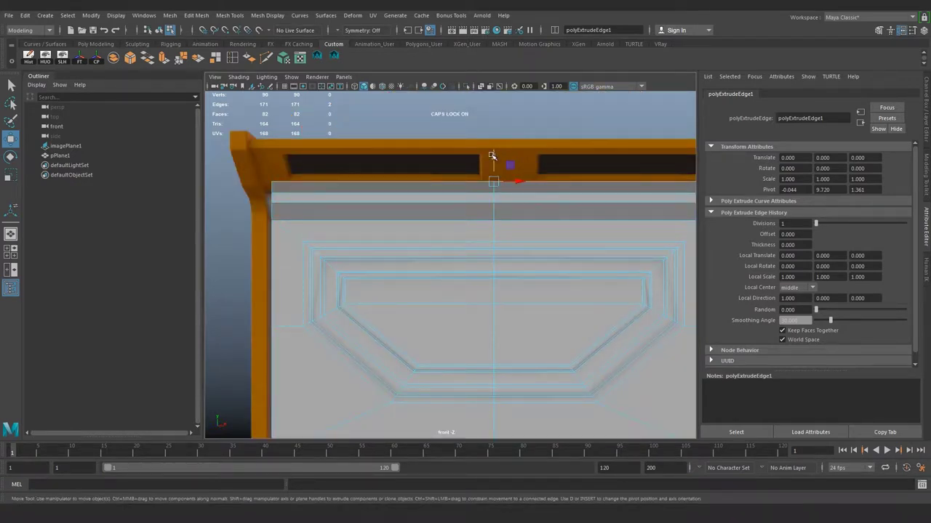
middle_click_drag(491, 154, 493, 159)
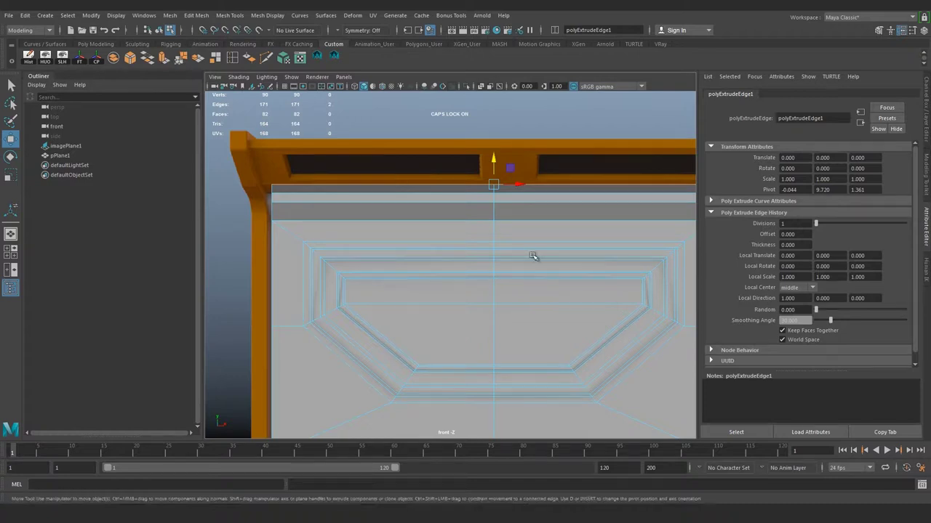
right_click_drag(519, 305, 583, 176, "shift")
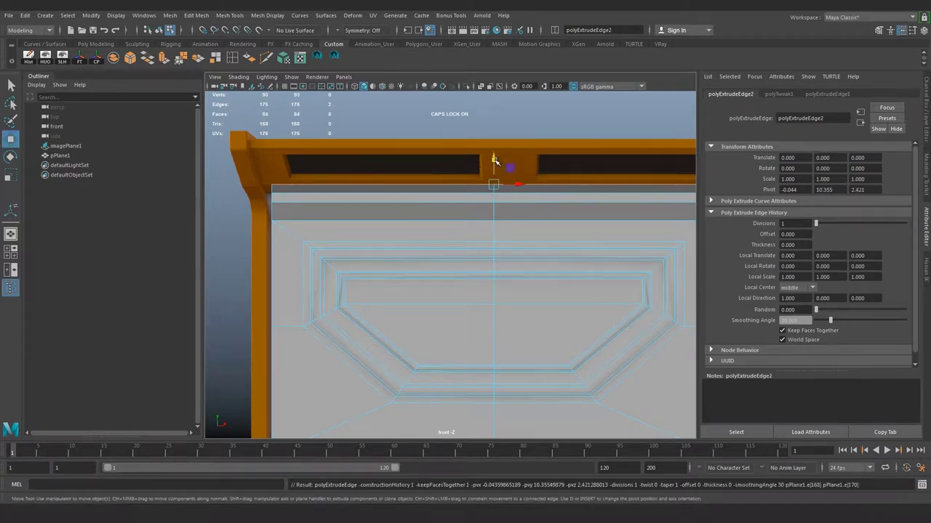
left_click_drag(494, 159, 500, 127)
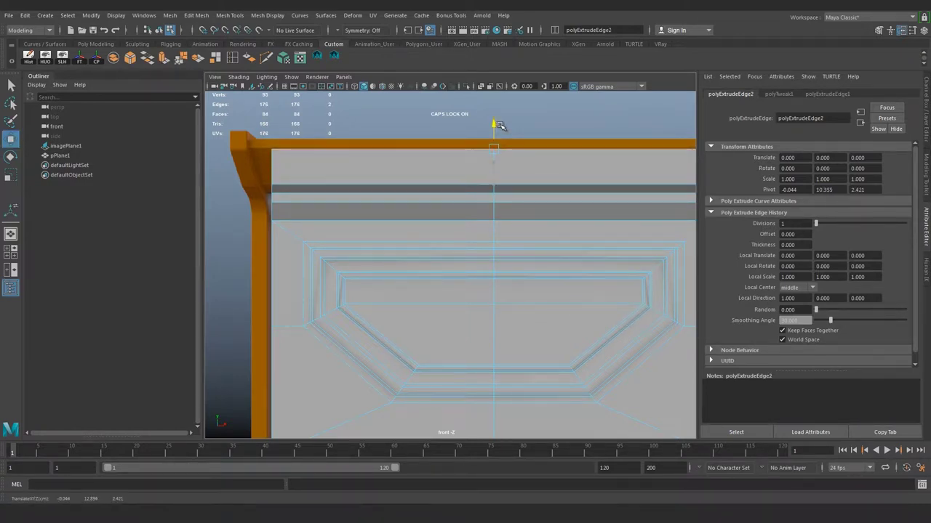
key("space")
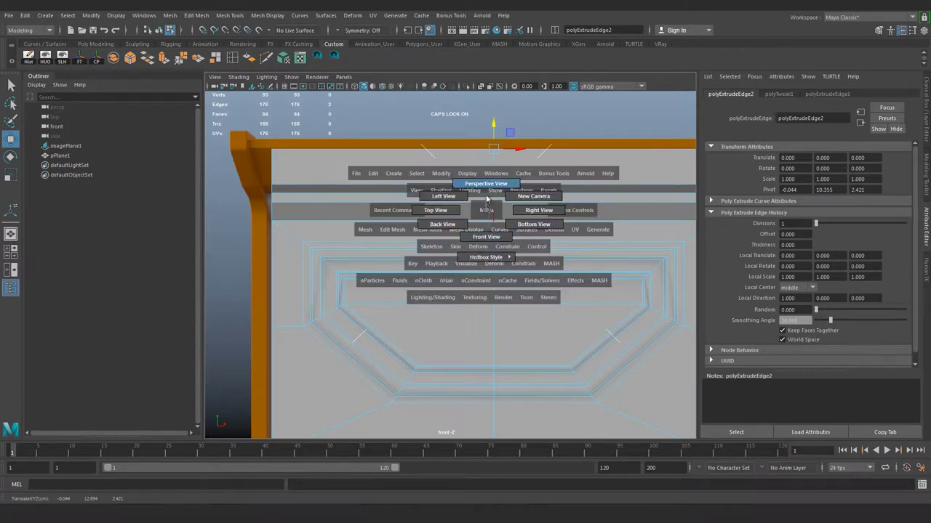
mouse_move(487, 210)
left_mouse_down()
mouse_move(516, 170)
mouse_move(473, 215)
left_mouse_up()
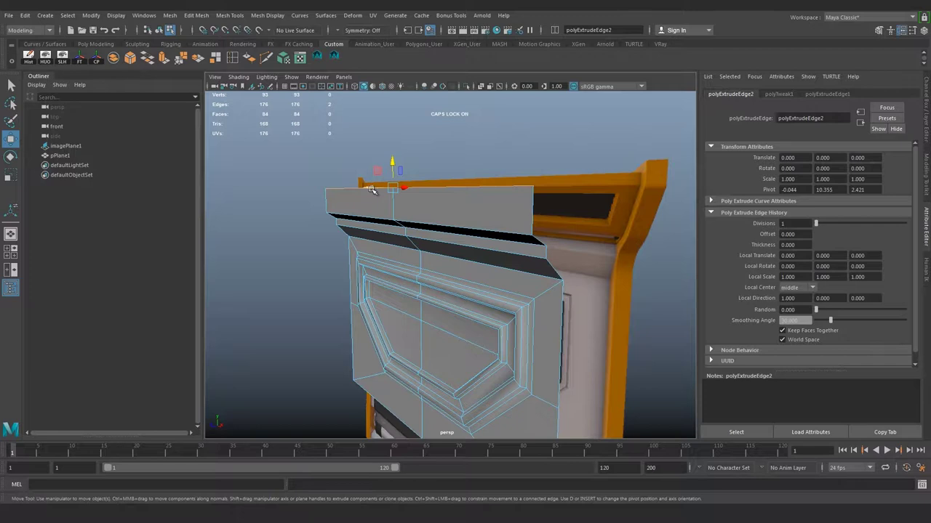
left_click_drag(371, 189, 353, 204)
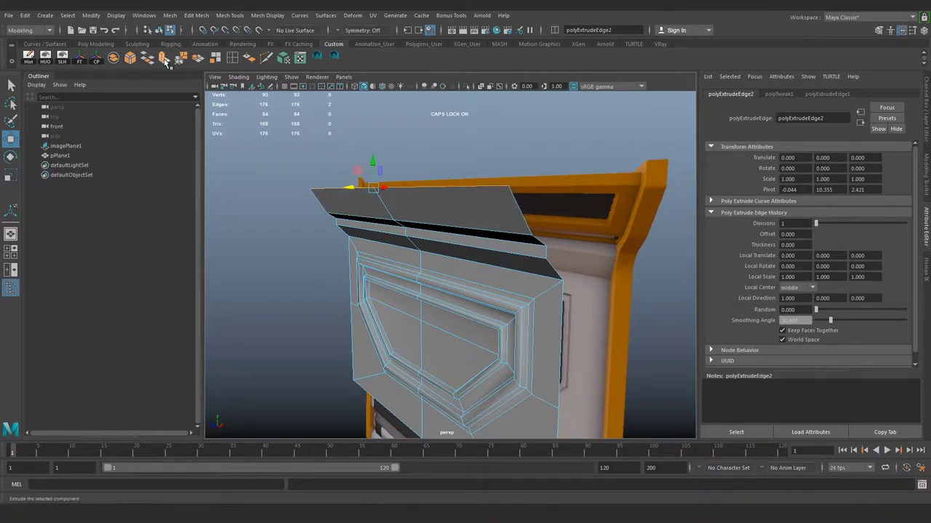
Extrude the top edge once more with Ctrl+E and raise it slightly in front view
key("ctrl+e")
left_click_drag(373, 164, 469, 171)
key("space")
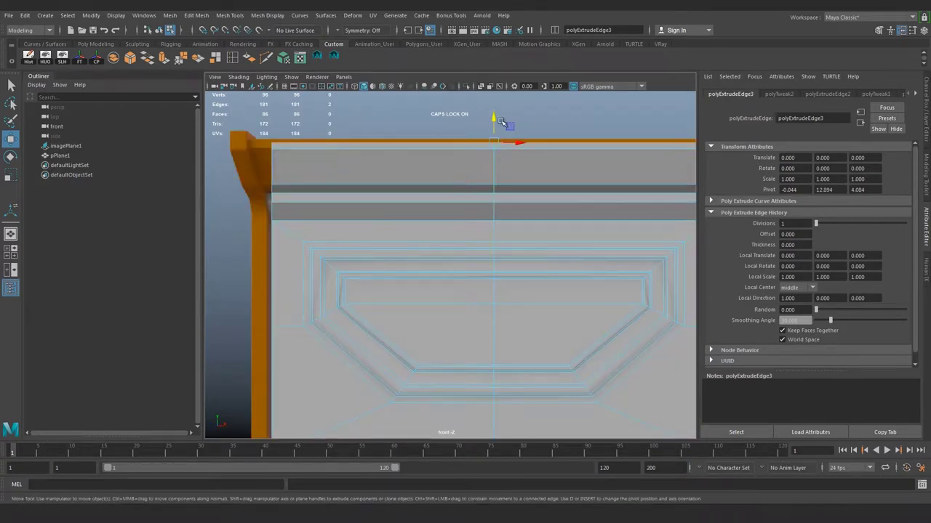
left_click_drag(494, 122, 495, 118)
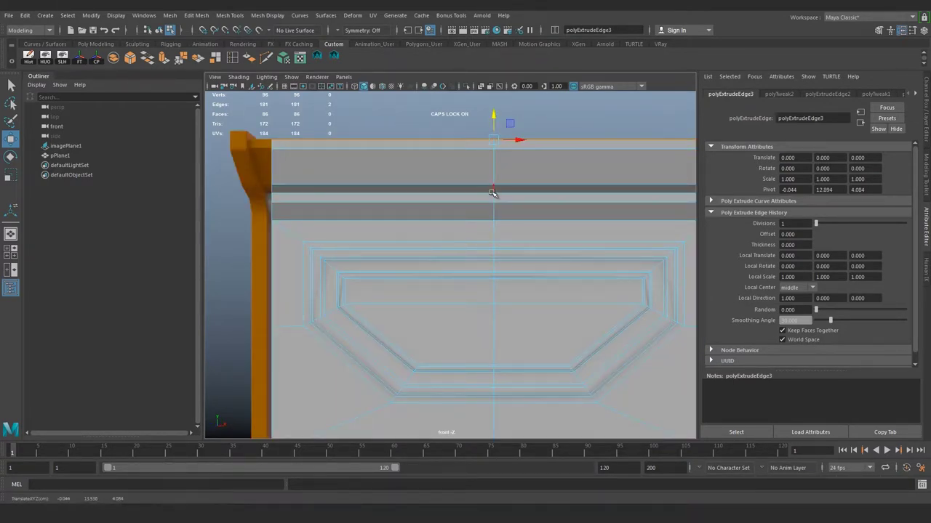
key("space")
left_click_drag(491, 173, 451, 175)
left_click_drag(451, 218, 393, 218, "alt")
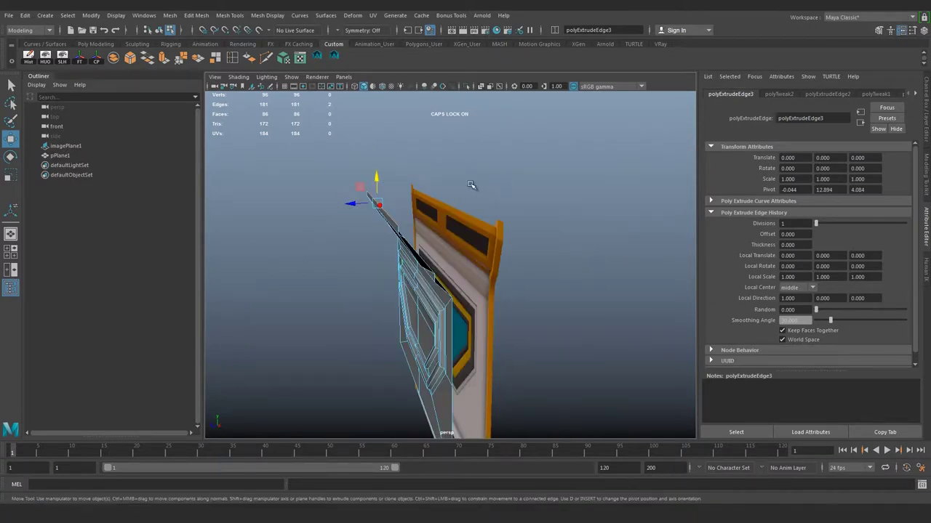
Extrude the top edge a fourth time and pull it out into an overhanging face
left_click(164, 58)
key("w")
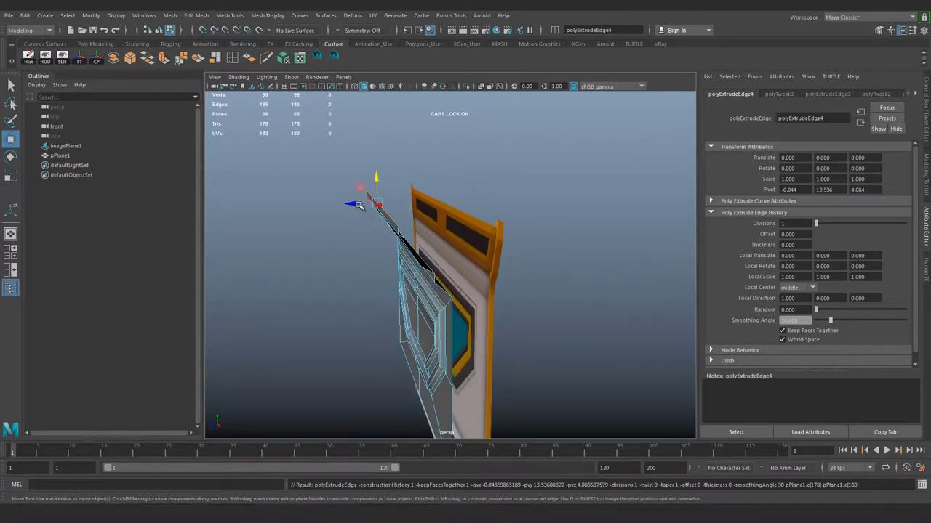
mouse_move(365, 205)
left_mouse_down()
mouse_move(403, 209)
mouse_move(395, 198)
left_mouse_up()
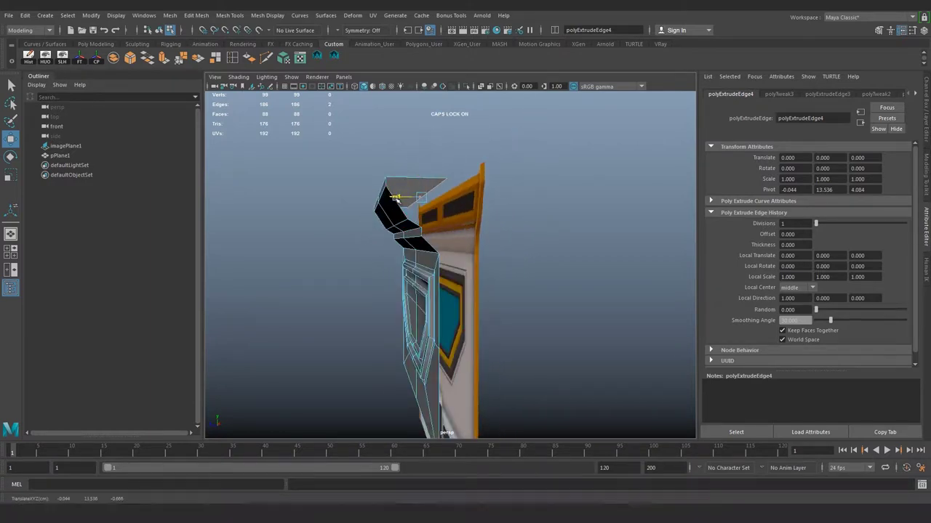
left_click_drag(365, 225, 438, 235, "alt")
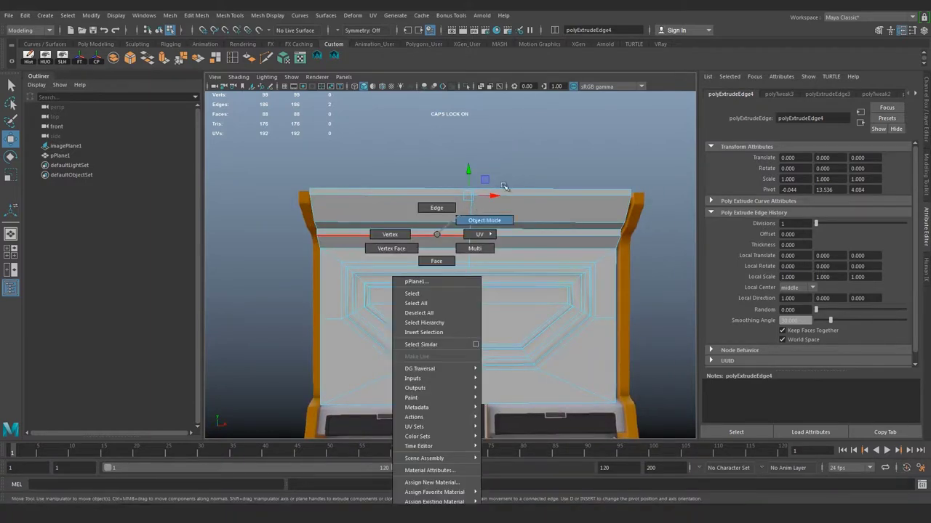
Select pPlane1 and harden its edges with Soften/Harden Edges
mouse_move(438, 236)
right_mouse_down()
mouse_move(485, 253)
mouse_move(489, 291)
right_mouse_up()
key("f")
mouse_move(489, 291)
left_mouse_down("alt")
mouse_move(432, 252)
mouse_move(451, 240)
left_mouse_up("alt")
left_click(424, 240)
left_click(267, 15)
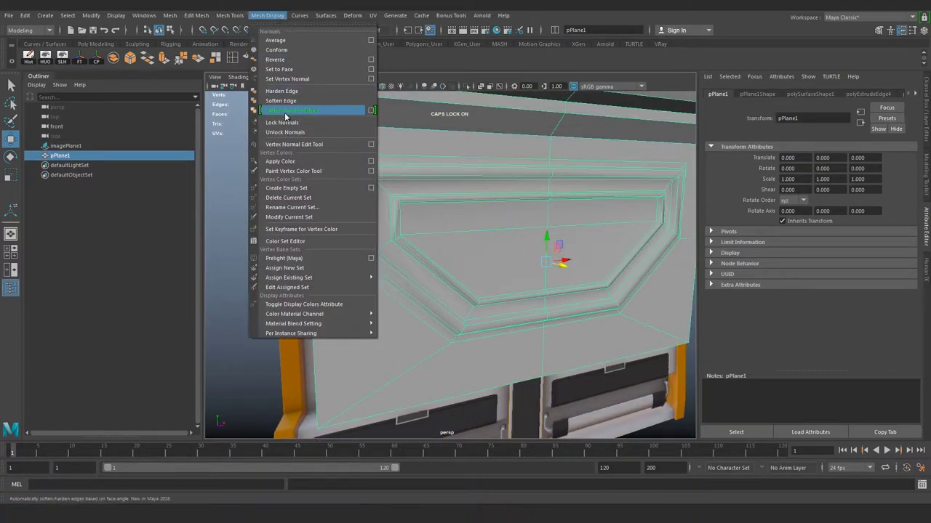
left_click(291, 69)
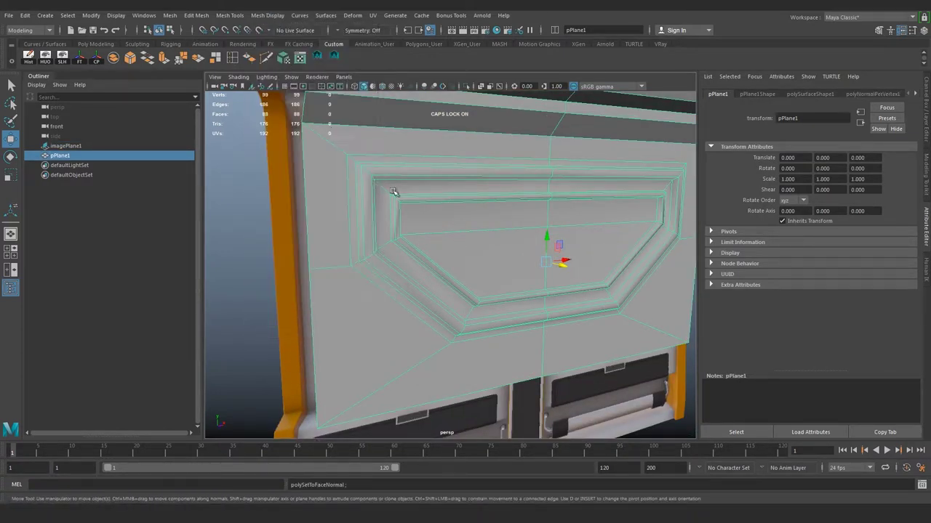
left_click(331, 200)
left_click(59, 156)
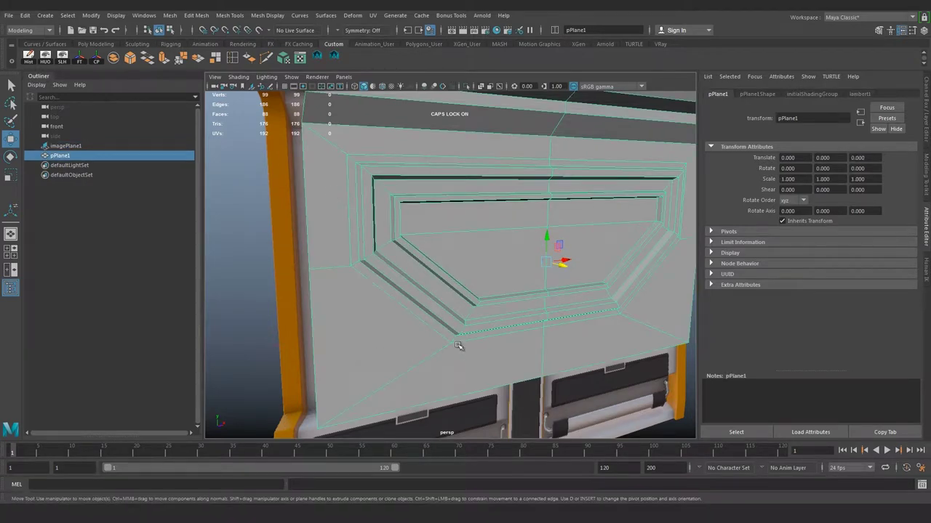
Switch to the front view and turn on X-Ray shading
key("f")
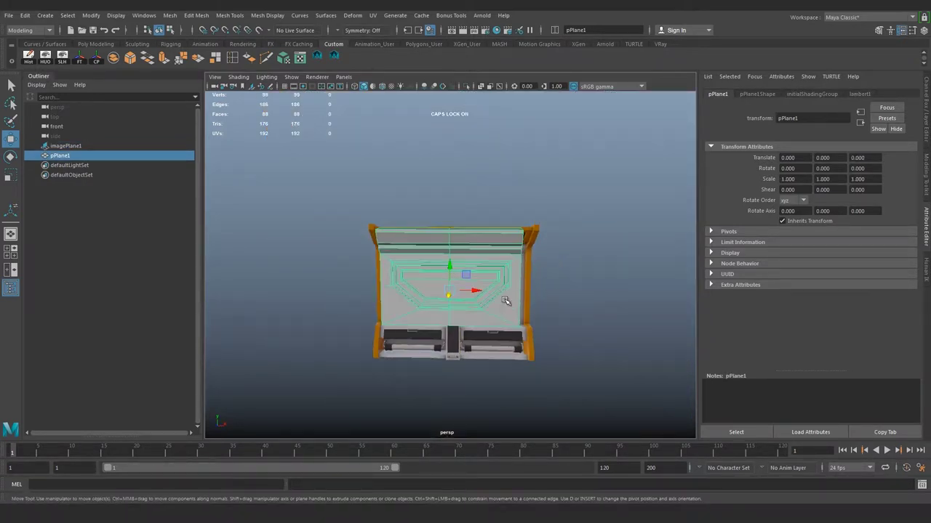
key("space")
left_click_drag(560, 304, 501, 268)
scroll(449, 229, "down", 2)
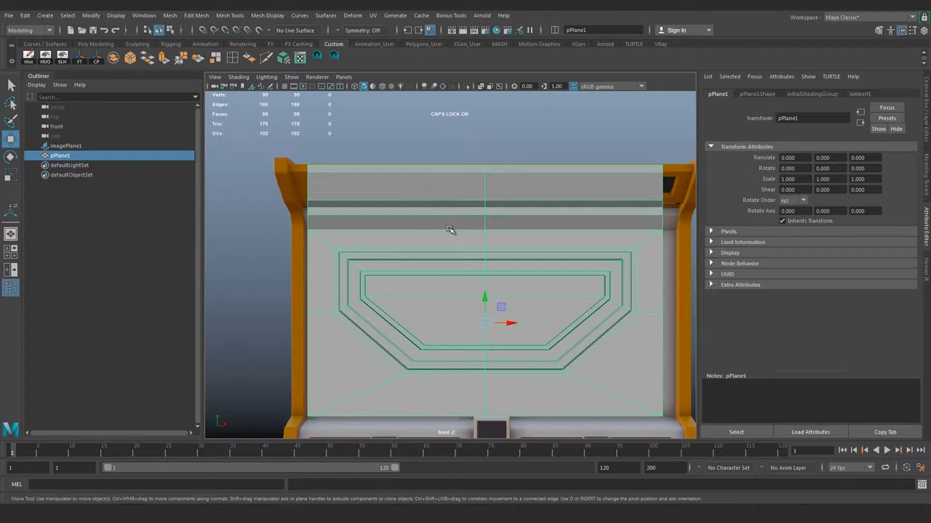
left_click(238, 77)
left_click(245, 174)
scroll(436, 245, "down", 2)
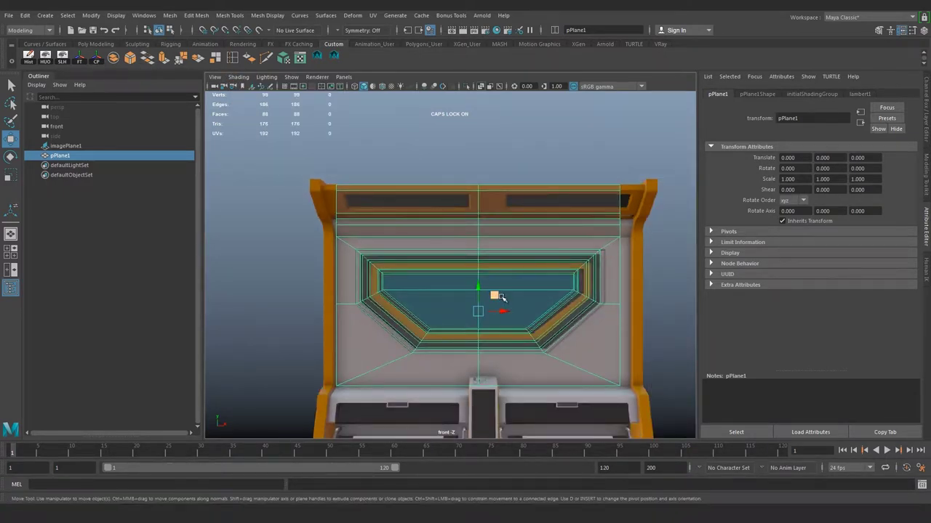
left_click_drag(469, 233, 425, 307, "alt")
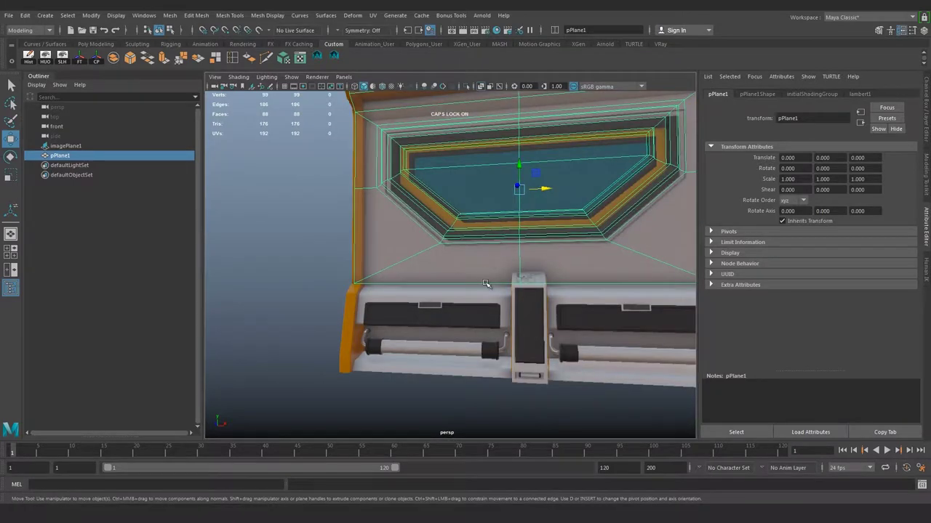
Select two edges along the panel's lower border in edge mode
scroll(424, 307, "up", 3)
right_click(385, 234)
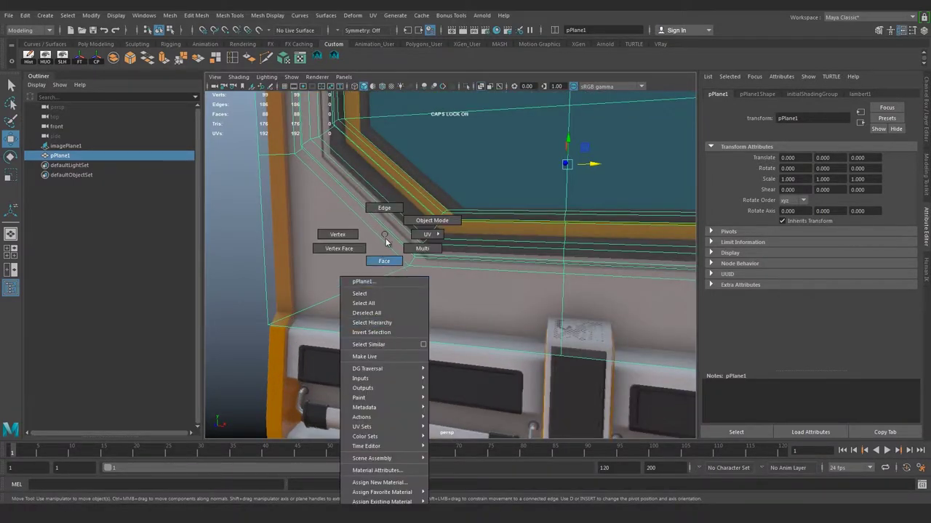
left_click(384, 208)
left_click(425, 342)
scroll(529, 328, "down", 5)
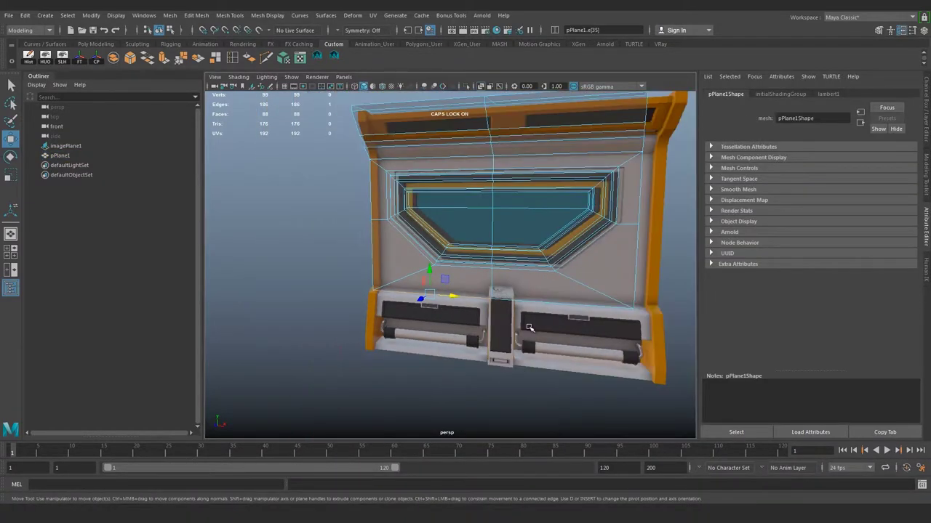
left_click(547, 302, "shift")
scroll(484, 316, "up", 3)
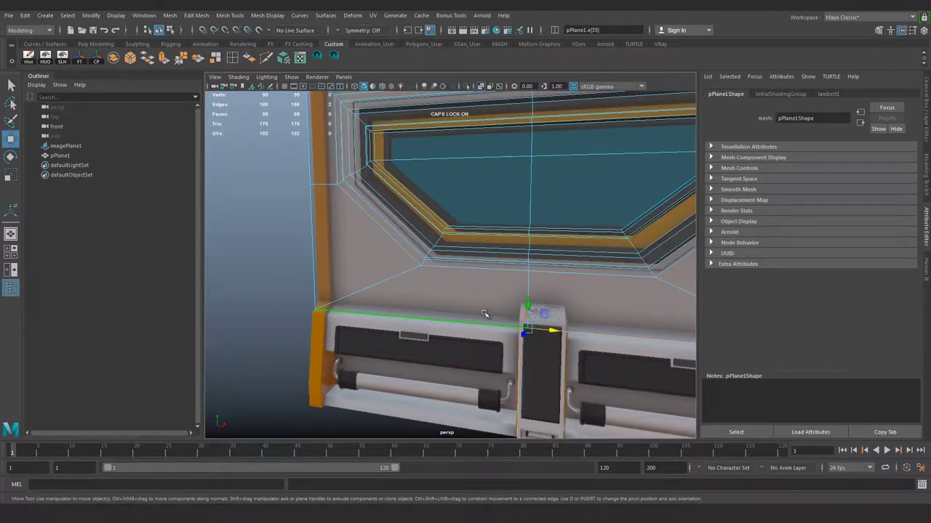
mouse_move(484, 316)
left_mouse_down("alt")
mouse_move(458, 312)
mouse_move(474, 313)
left_mouse_up("alt")
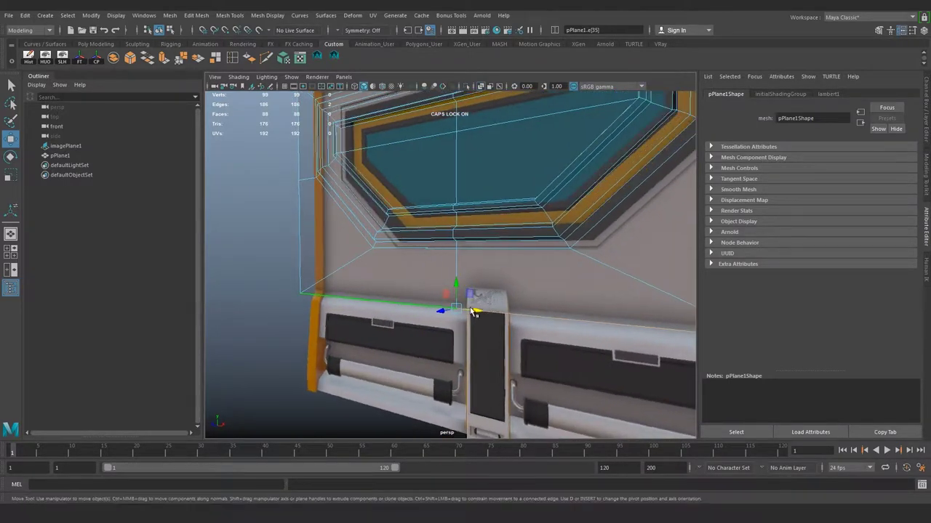
Extrude the lower edges outward from the wall, Local Translate Z about 3.758
left_click(163, 59)
mouse_move(465, 320)
left_mouse_down("alt")
mouse_move(366, 335)
mouse_move(374, 317)
left_mouse_up("alt")
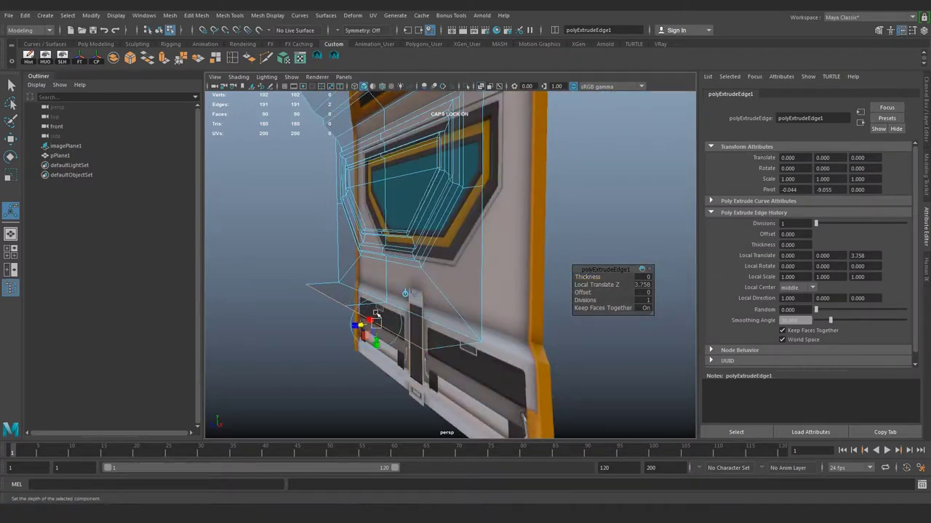
key("w")
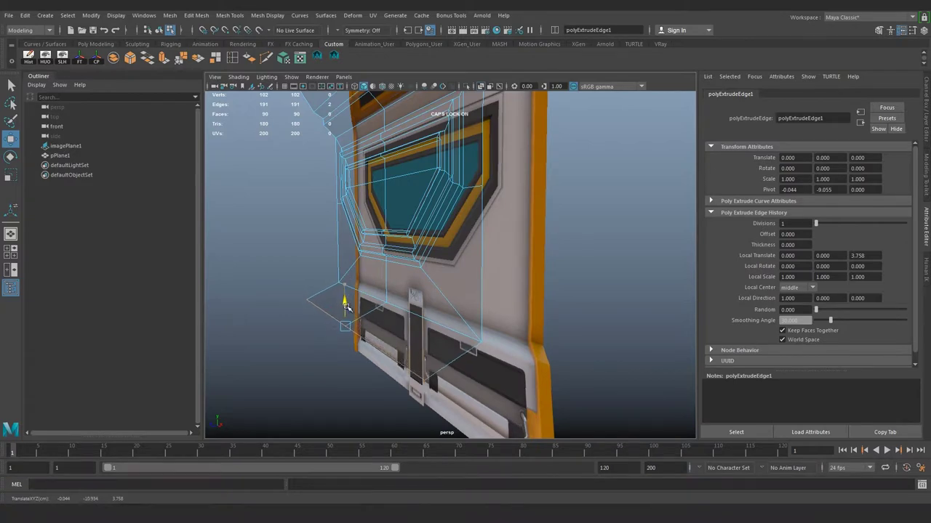
scroll(349, 299, "down", 5)
left_click_drag(356, 306, 493, 306, "alt")
scroll(492, 306, "up", 5)
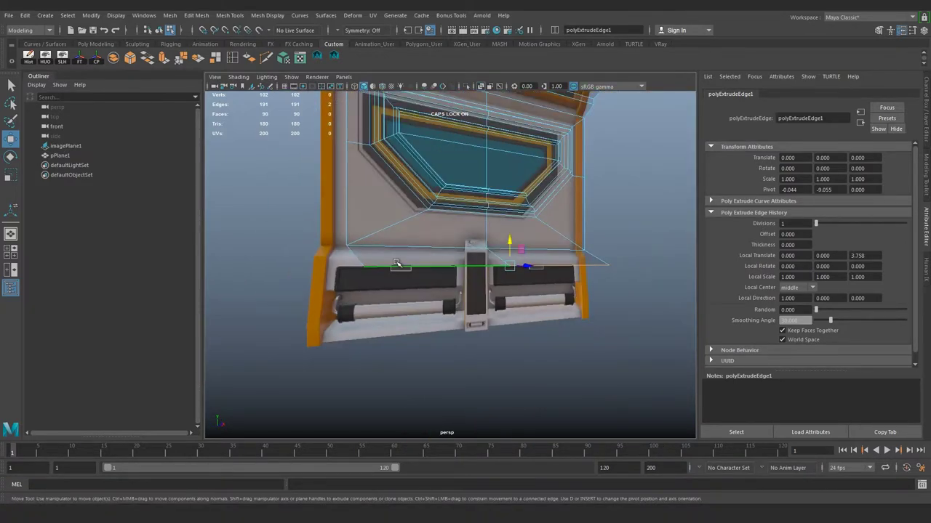
mouse_move(407, 265)
left_mouse_down("alt")
mouse_move(383, 285)
mouse_move(408, 285)
left_mouse_up("alt")
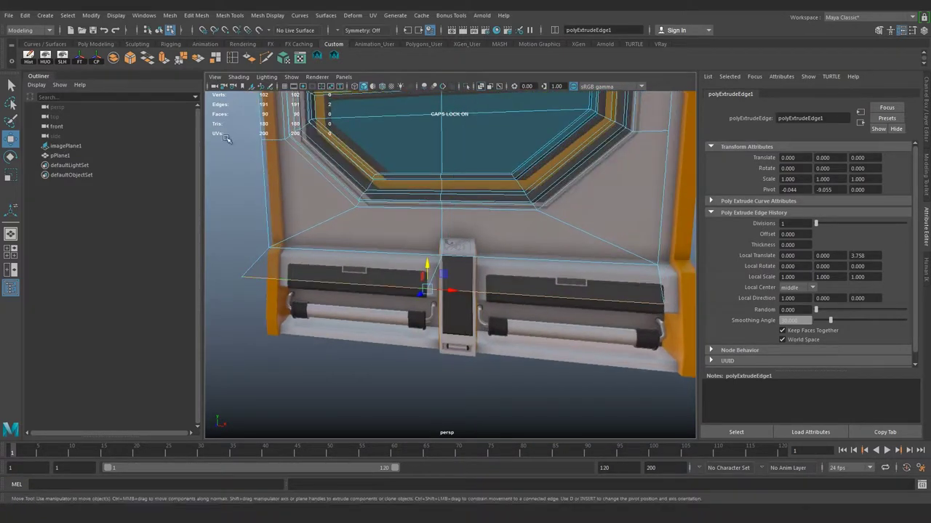
Turn off X-Ray shading and view the new ledge from the side
left_click(238, 77)
left_click(250, 177)
scroll(399, 264, "down", 3)
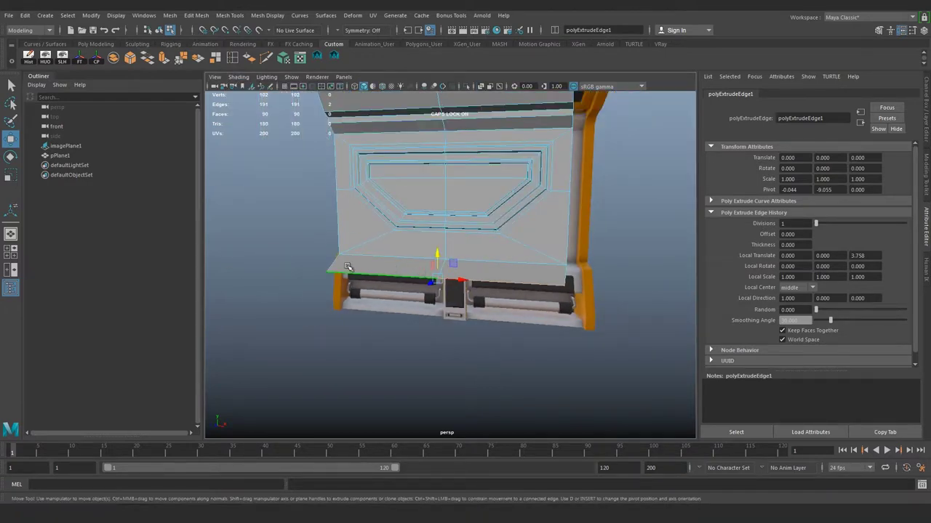
mouse_move(399, 264)
left_mouse_down("alt")
mouse_move(342, 264)
mouse_move(368, 266)
left_mouse_up("alt")
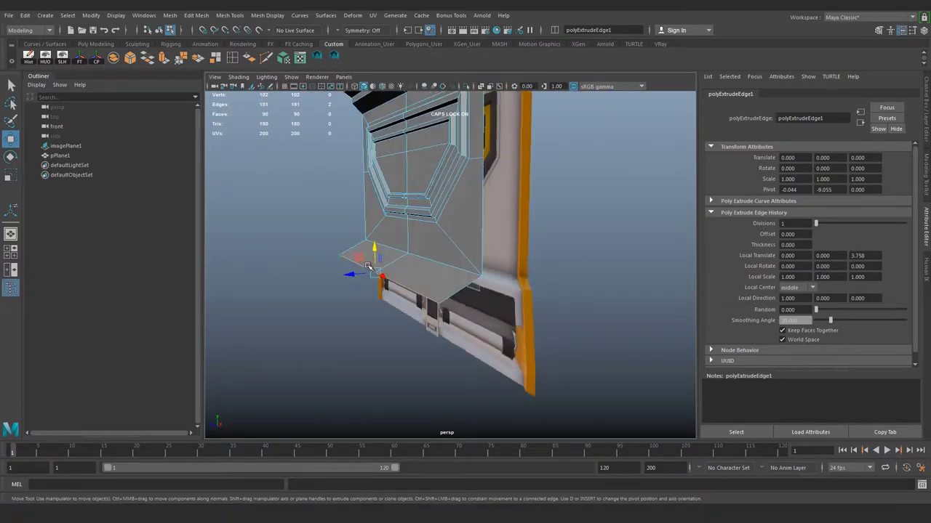
left_click_drag(359, 302, 364, 291, "alt")
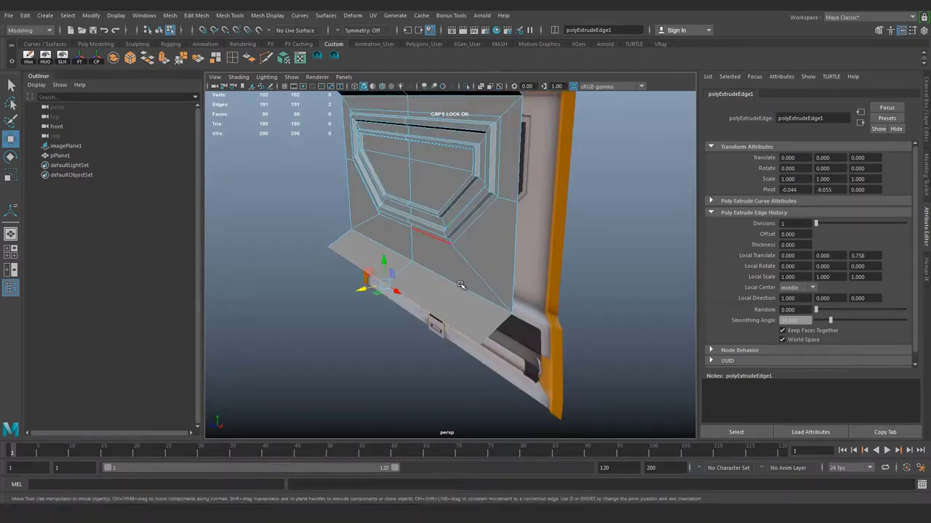
Extrude the ledge's front edge down into a vertical lip, then extrude it back toward the wall
right_click_drag(569, 263, 581, 270, "shift")
mouse_move(383, 266)
left_mouse_down()
mouse_move(385, 298)
mouse_move(344, 313)
mouse_move(368, 280)
mouse_move(396, 283)
mouse_move(339, 314)
left_mouse_up()
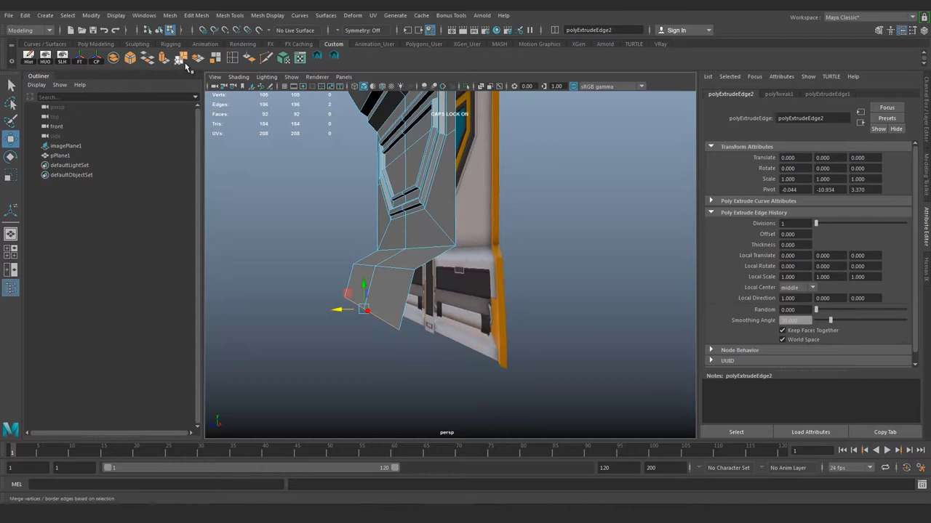
left_click(161, 60)
mouse_move(349, 313)
left_mouse_down()
mouse_move(339, 311)
mouse_move(371, 319)
left_mouse_up()
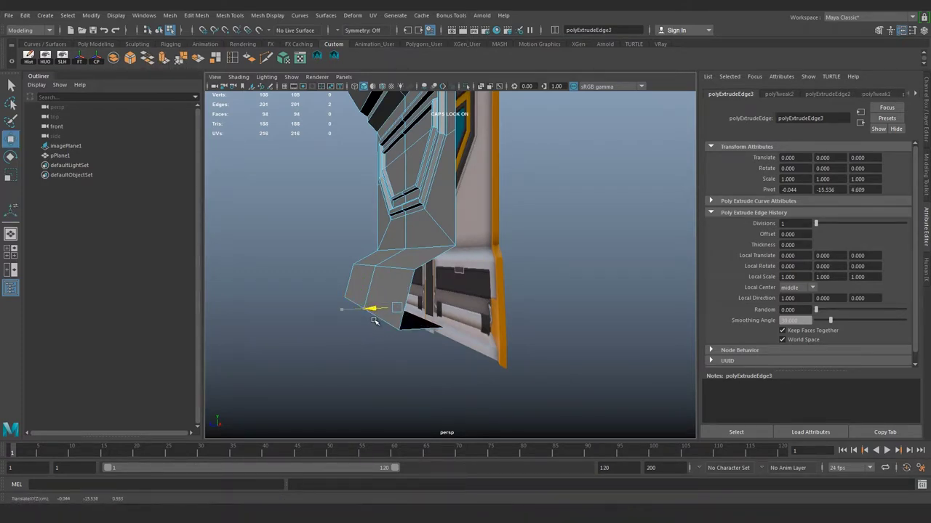
left_click_drag(385, 269, 420, 276, "alt")
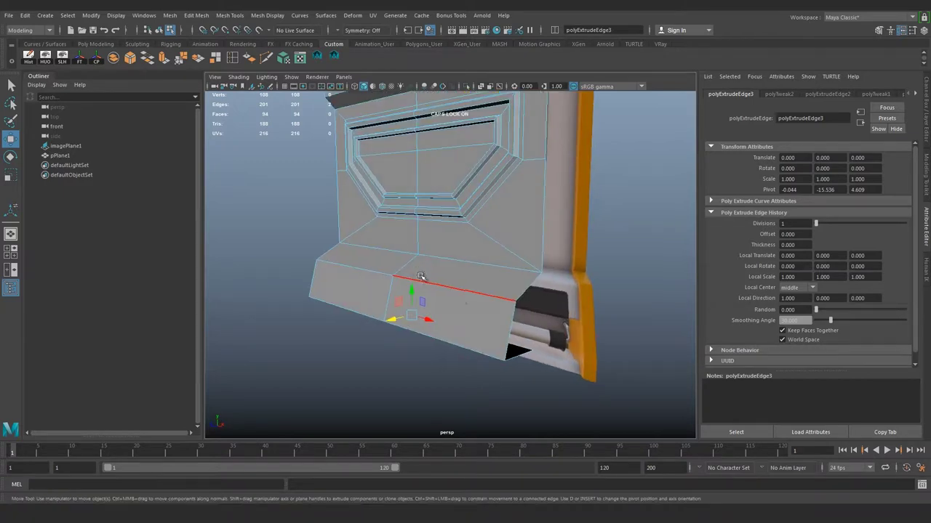
Select the ledge edge and nudge it up in front view with X-Ray on
left_click(365, 271)
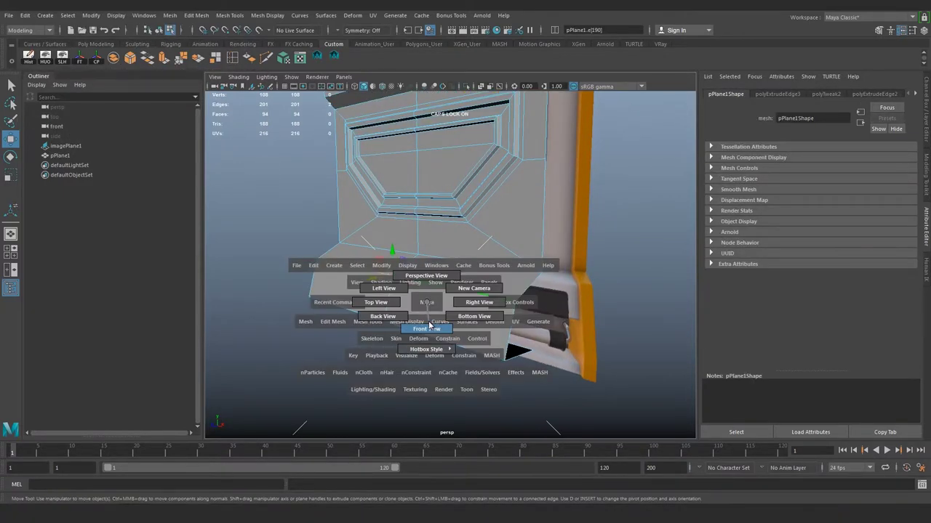
left_click_drag(429, 325, 427, 328)
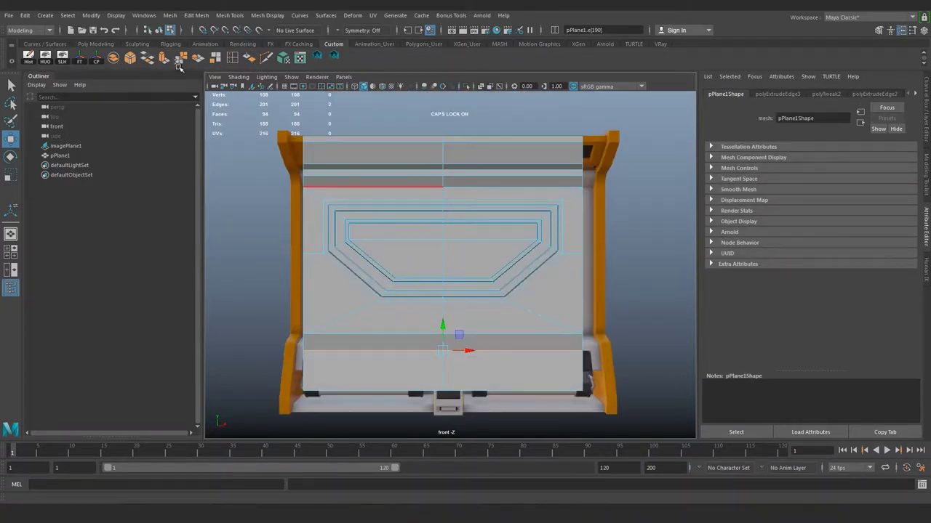
left_click(238, 77)
left_click(289, 190)
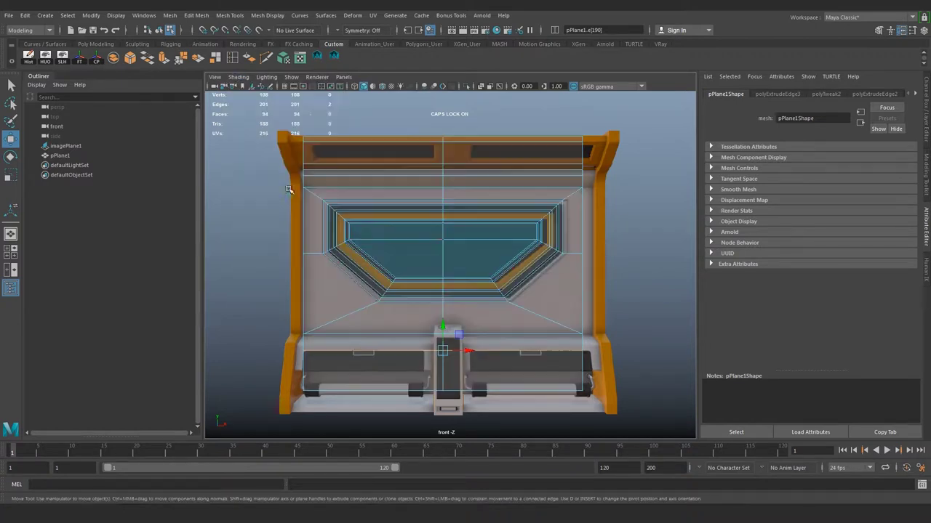
left_click_drag(443, 328, 442, 321)
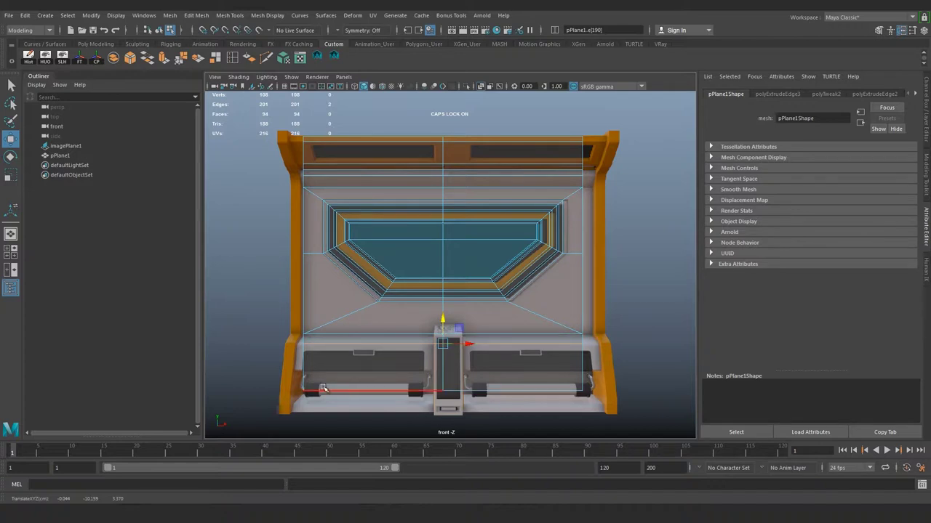
Select the lower row of vertices and raise them to match the reference
right_click(223, 274)
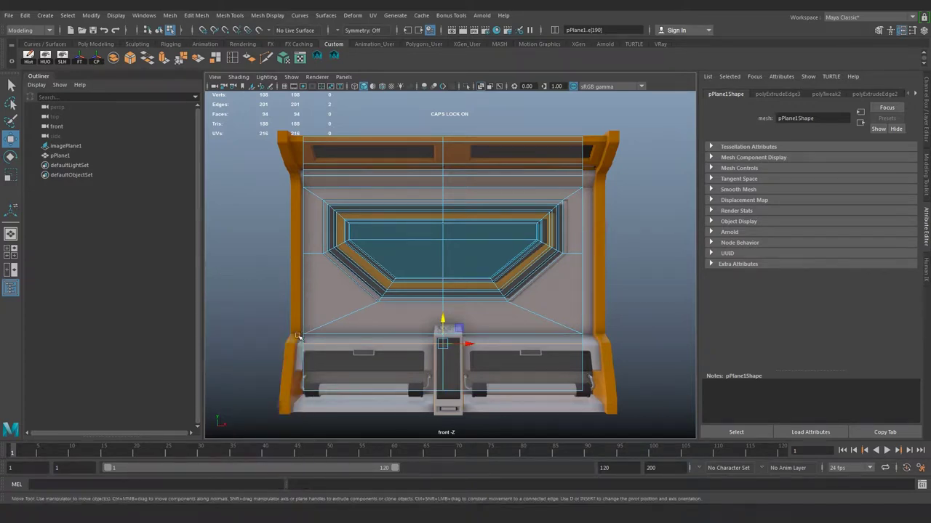
right_click_drag(315, 240, 275, 247)
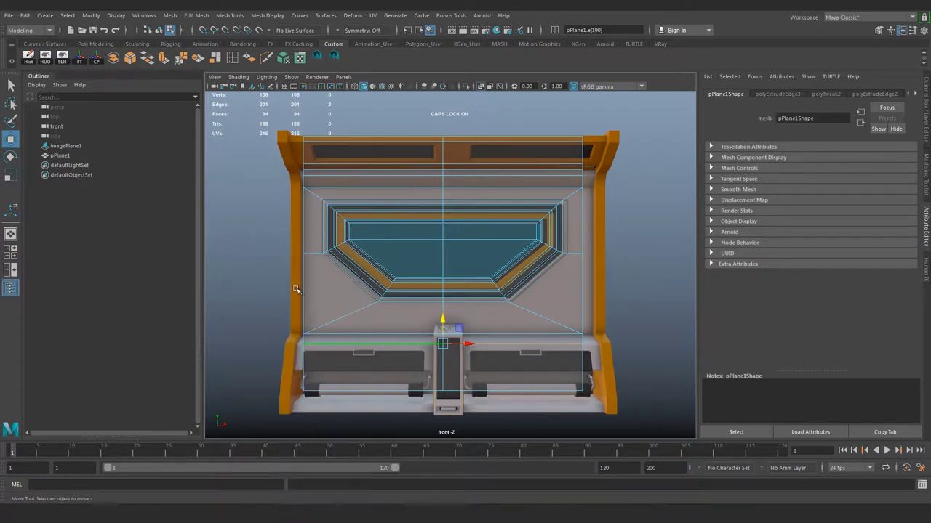
left_click_drag(294, 378, 623, 405)
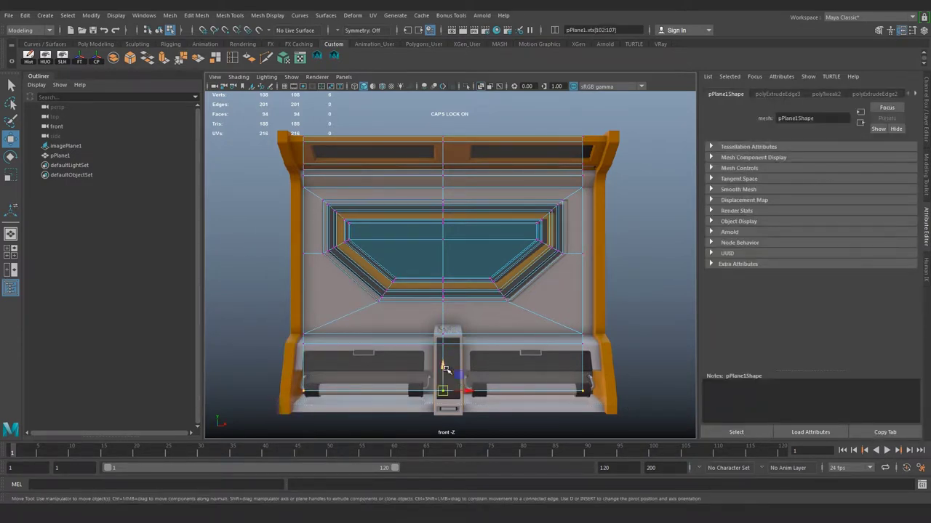
mouse_move(445, 369)
left_mouse_down()
mouse_move(464, 319)
mouse_move(415, 405)
mouse_move(547, 298)
left_mouse_up()
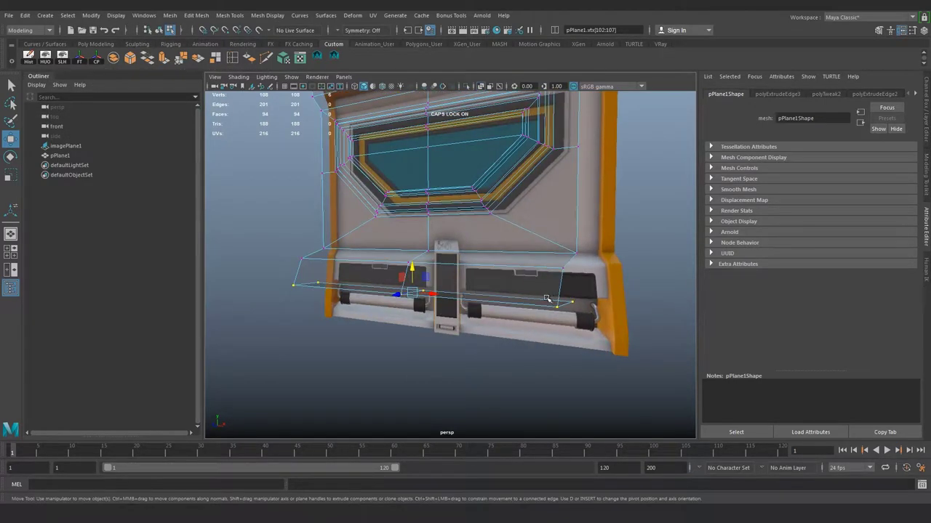
Select the ledge's front edge and switch back to plain grey shading
mouse_move(450, 407)
left_mouse_down("alt")
mouse_move(447, 353)
mouse_move(338, 277)
left_mouse_up("alt")
right_click_drag(338, 276, 343, 212)
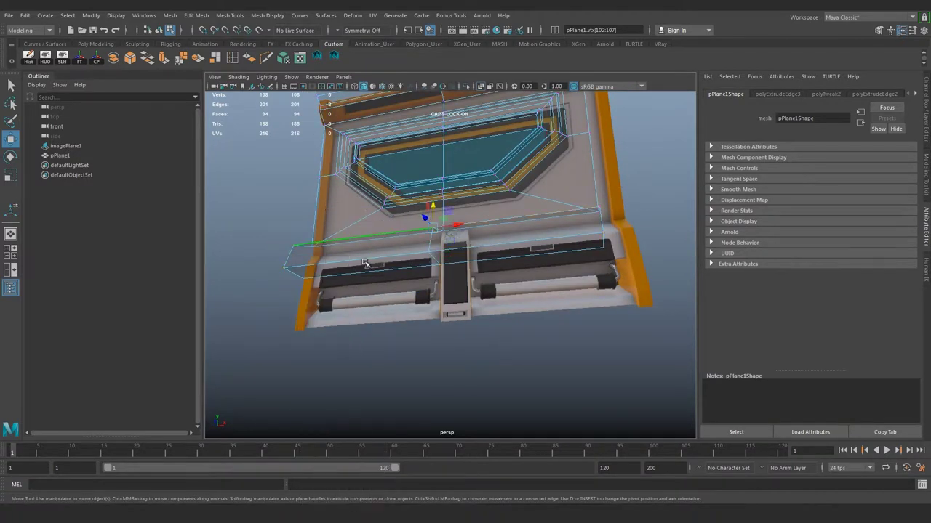
left_click(467, 262)
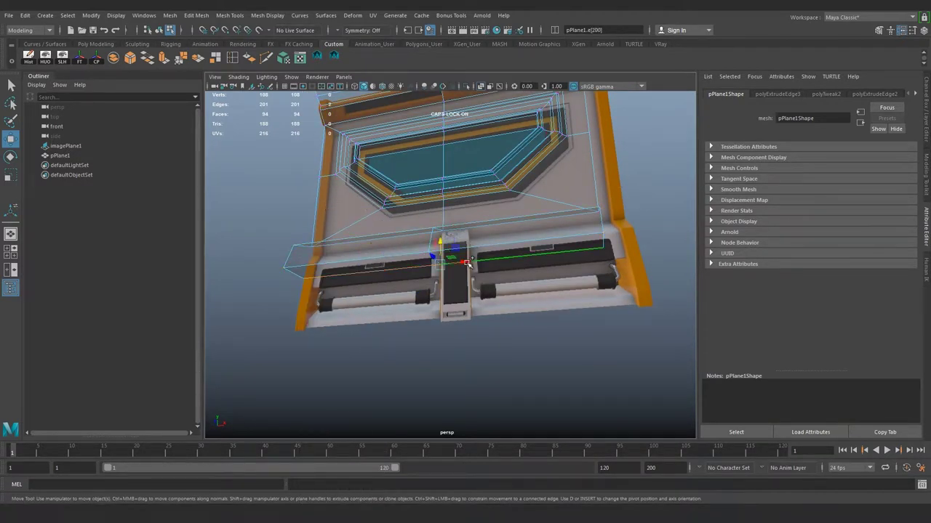
left_click(243, 77)
Turn off see-through shading, then extrude the ledge's front edge and pull it downward
left_click(260, 177)
left_click_drag(342, 218, 362, 237, "alt")
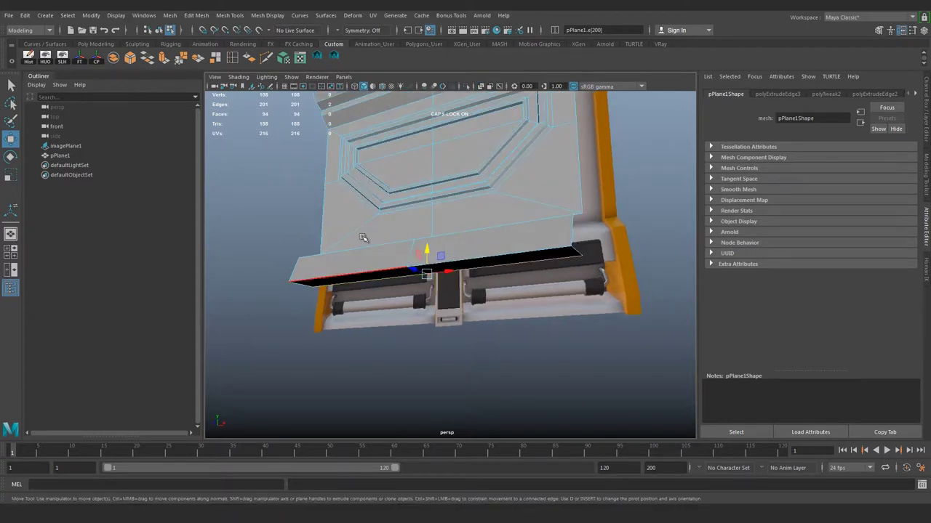
key("ctrl+e")
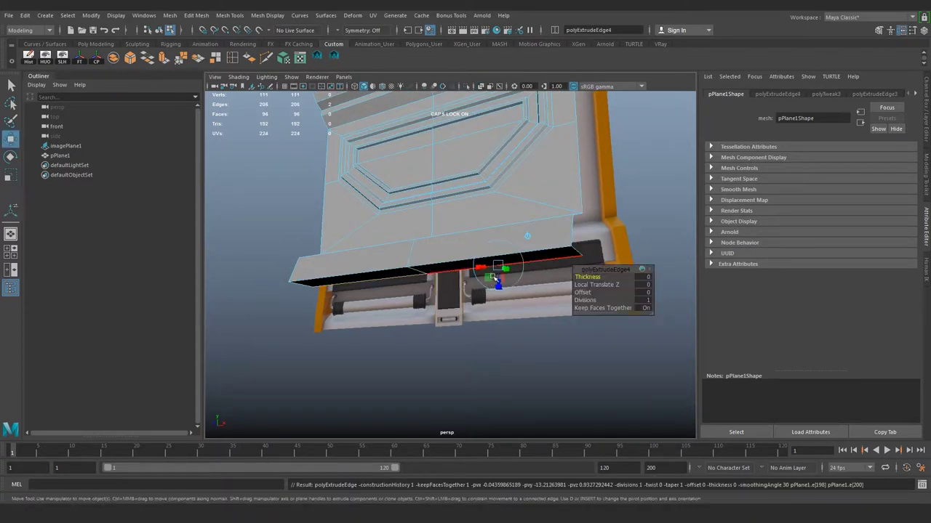
mouse_move(428, 256)
left_mouse_down()
mouse_move(432, 286)
mouse_move(471, 354)
left_mouse_up()
In a flat orthographic view with the reference image shown, align the bottom edges to it
key("space")
key("space")
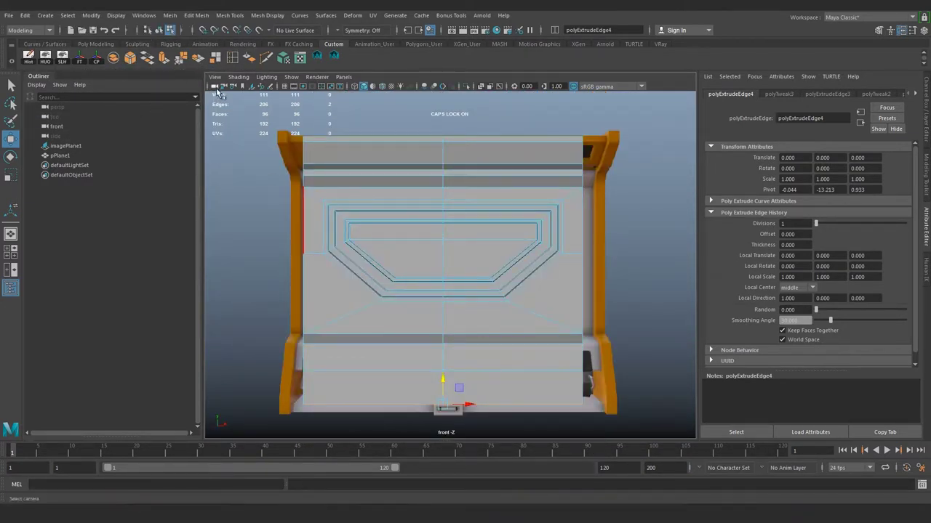
left_click(215, 86)
left_click(251, 177)
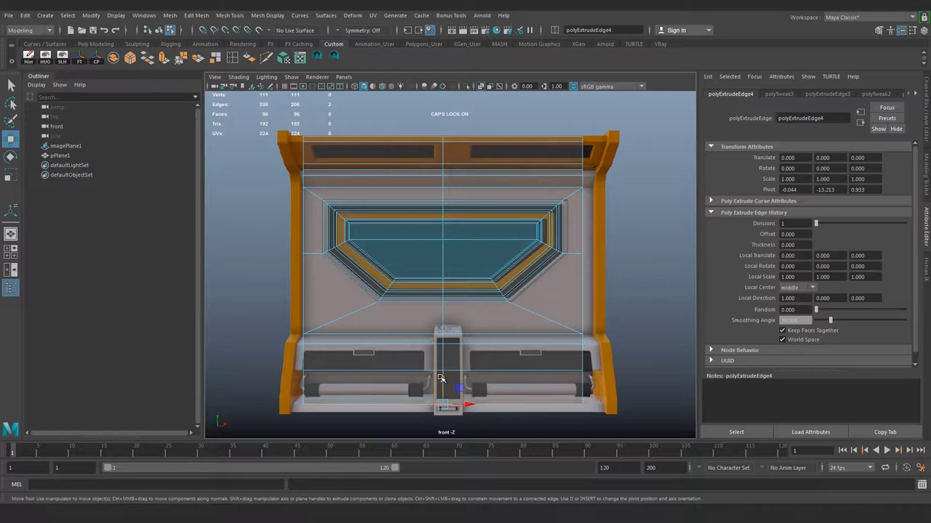
mouse_move(441, 379)
left_mouse_down()
mouse_move(471, 311)
mouse_move(410, 299)
left_mouse_up()
key("space")
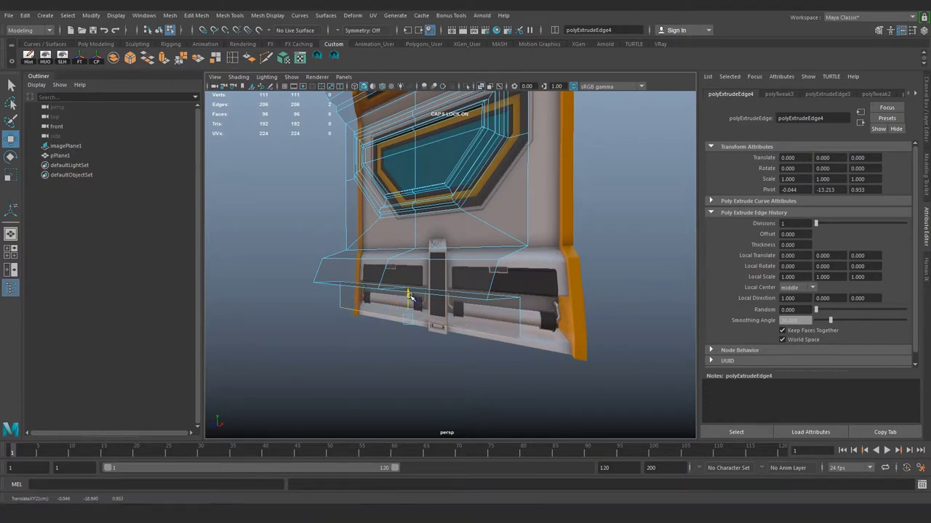
Extrude the bottom edges outward, then extrude again and pull the strip down into a lip
left_click(164, 58)
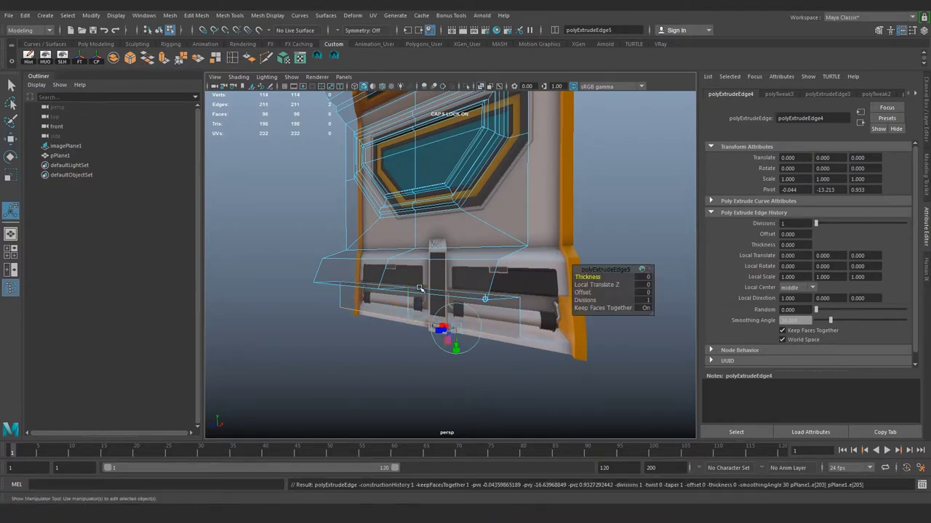
mouse_move(440, 328)
left_mouse_down()
mouse_move(349, 331)
mouse_move(305, 318)
mouse_move(362, 299)
left_mouse_up()
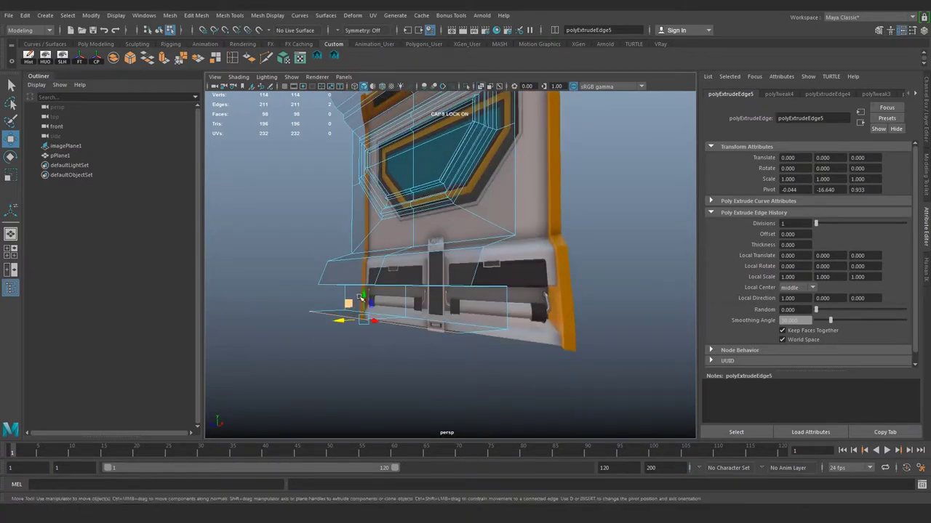
left_click(163, 59)
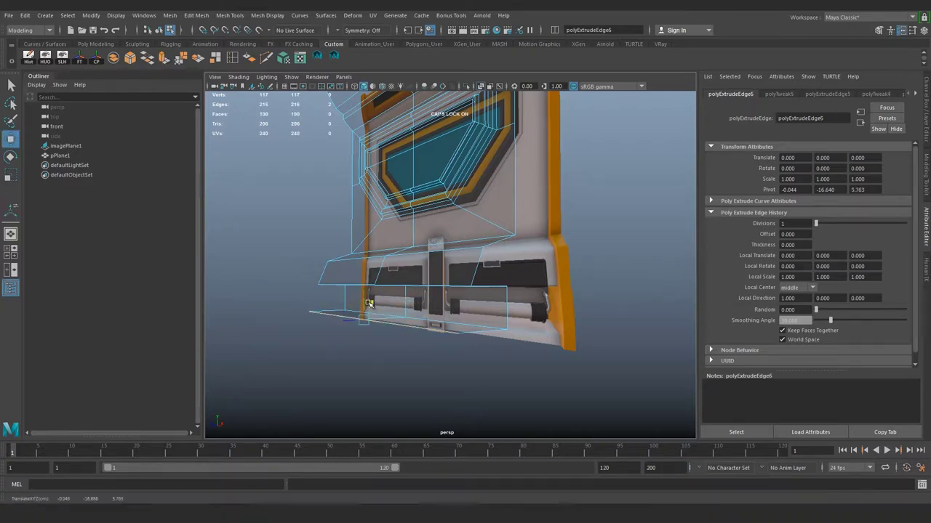
mouse_move(368, 302)
left_mouse_down()
mouse_move(336, 331)
mouse_move(468, 231)
mouse_move(501, 291)
left_mouse_up()
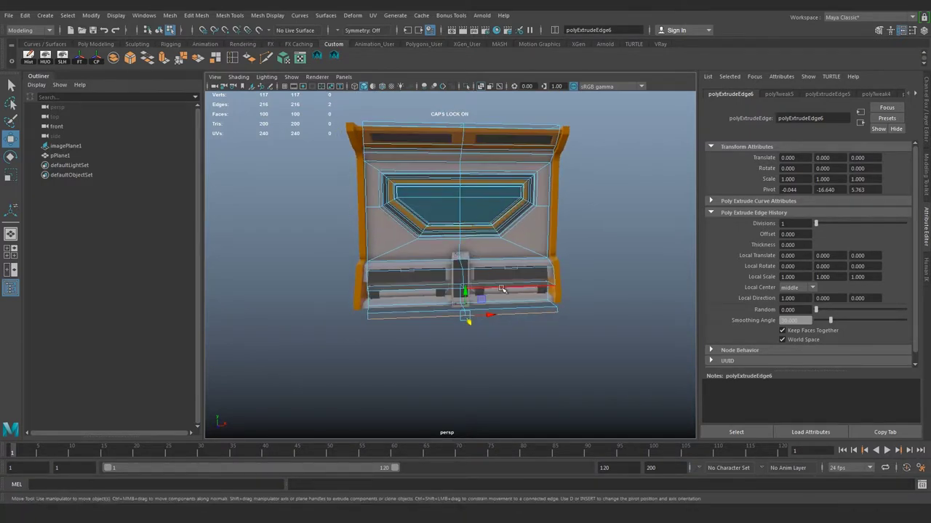
right_click_drag(501, 291, 553, 219)
Slide the reference image plane far to the left of the panel
left_click(523, 231)
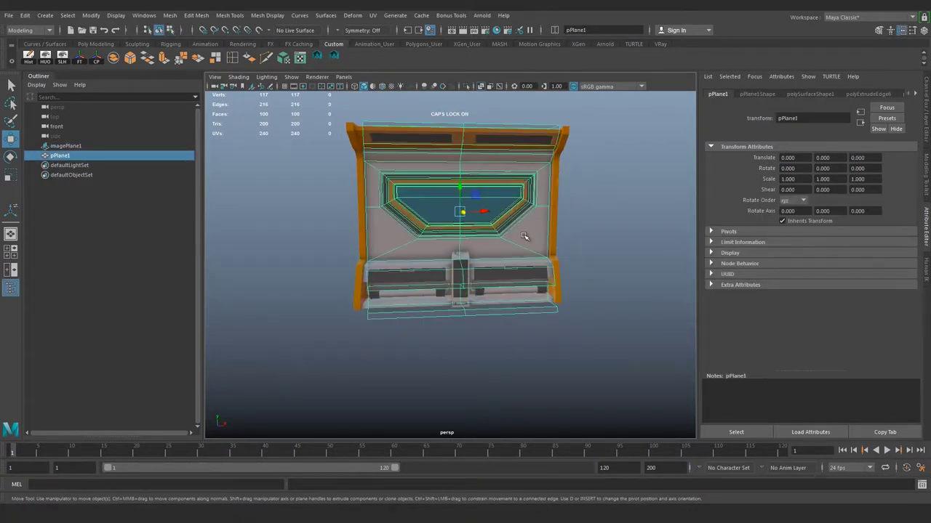
left_click_drag(511, 232, 513, 220, "alt")
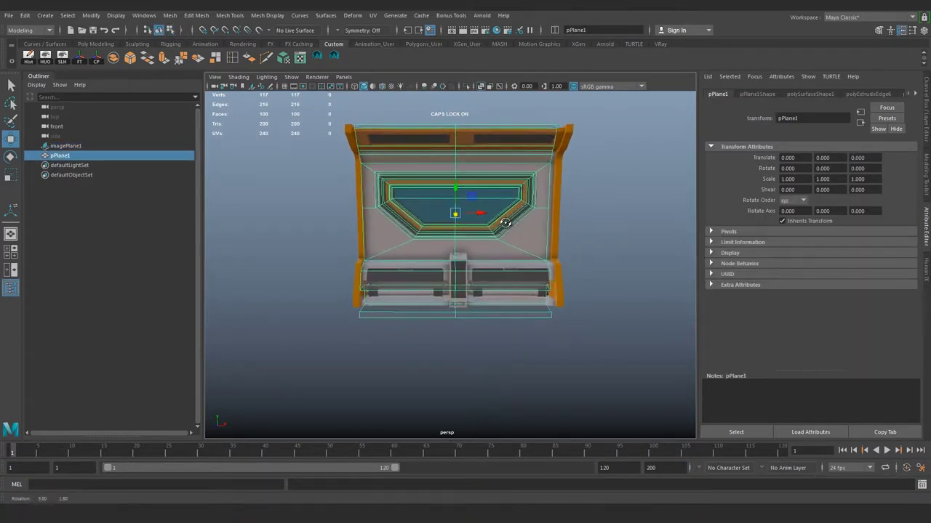
left_click(75, 145)
scroll(530, 227, "down", 3)
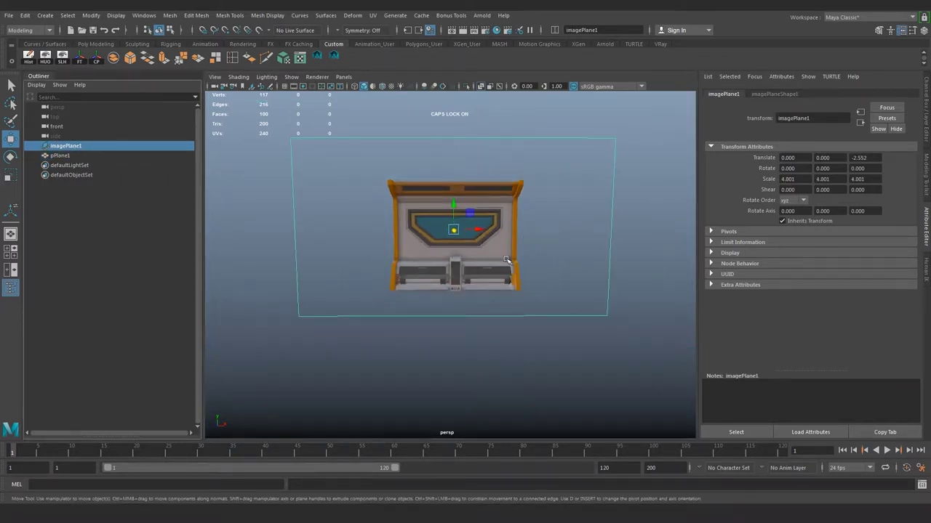
left_click_drag(480, 231, 218, 232)
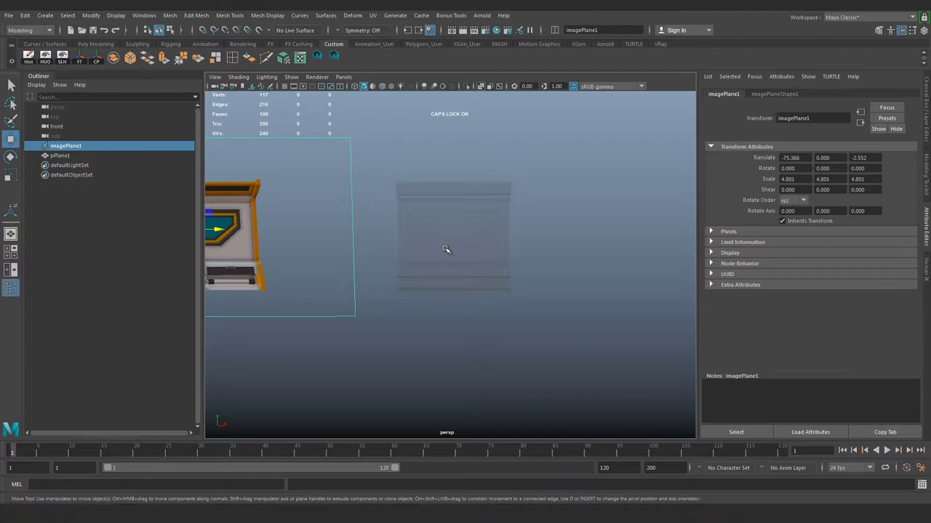
Change the panel's viewport shading display and nudge the reference picture slightly right
left_click(446, 253)
left_click(546, 272)
left_click(473, 266)
middle_click_drag(528, 272, 605, 250, "alt")
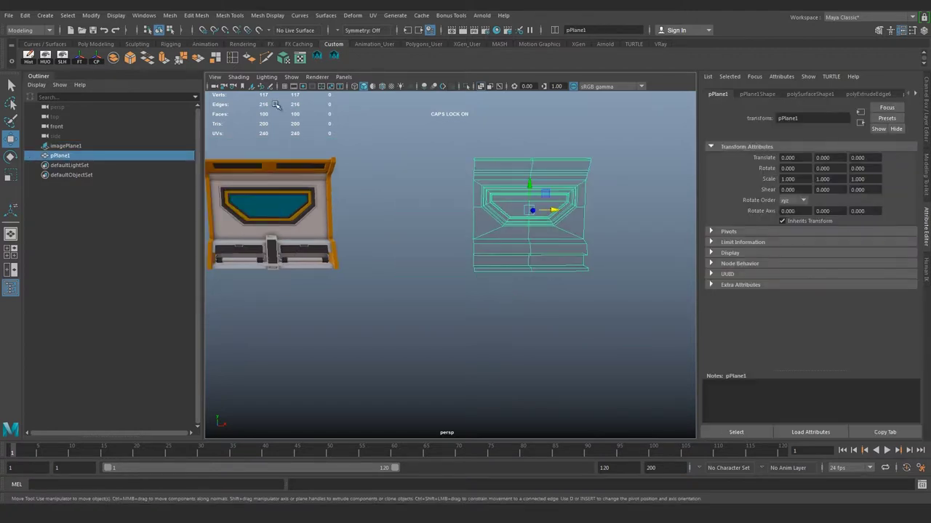
left_click(240, 77)
left_click(252, 180)
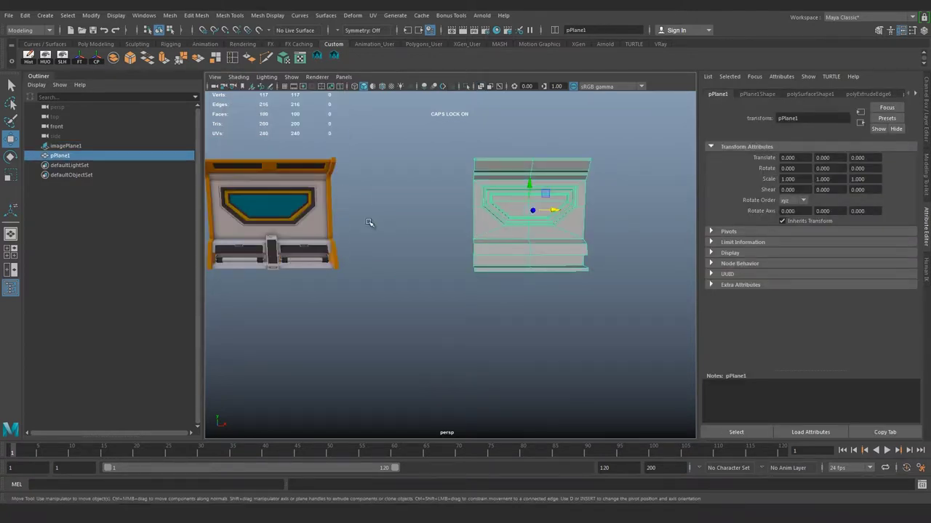
left_click(334, 233)
left_click_drag(287, 223, 379, 225)
Frame pPlane1 and delete its construction history
left_click(533, 303)
left_click(551, 223)
key("f")
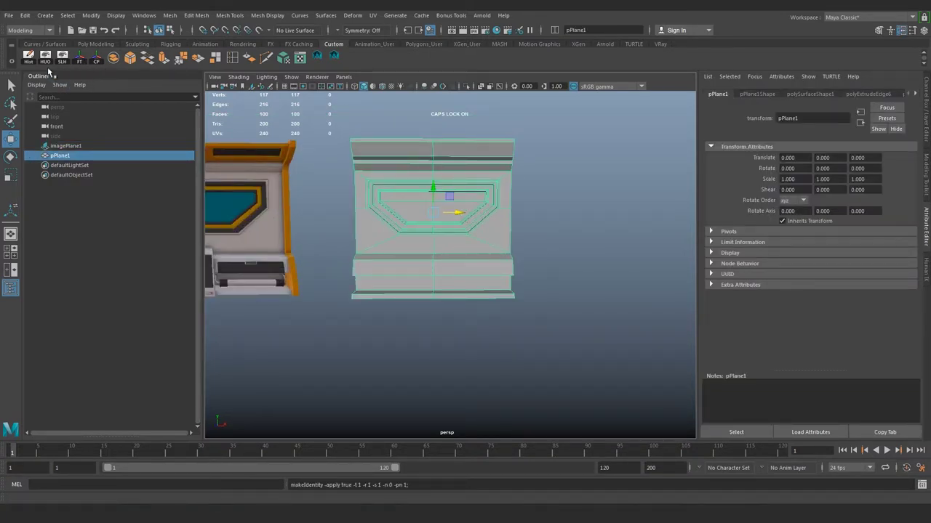
left_click(29, 57)
Scale the panel slightly wider along X
key("e")
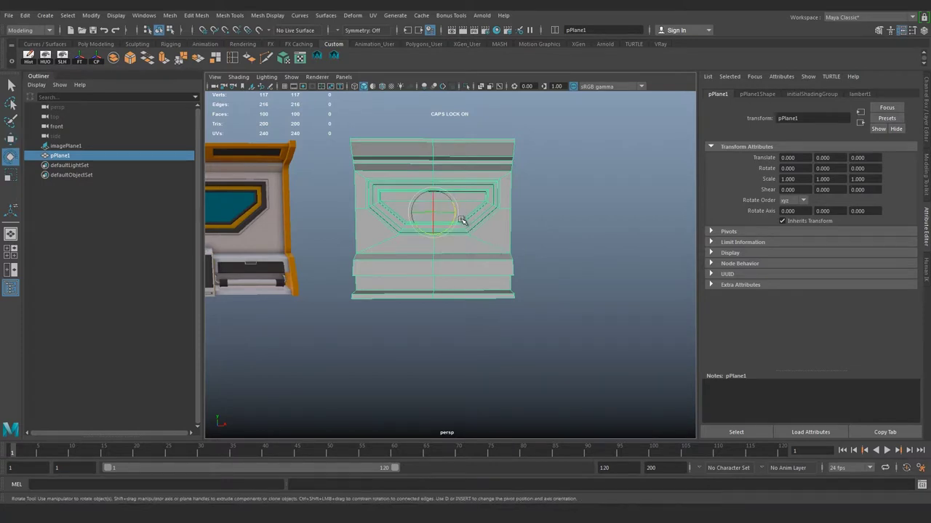
key("r")
left_click_drag(455, 215, 462, 215)
Spread the inner recessed frame's lower vertices wider along X, then return to object mode
left_click(541, 232)
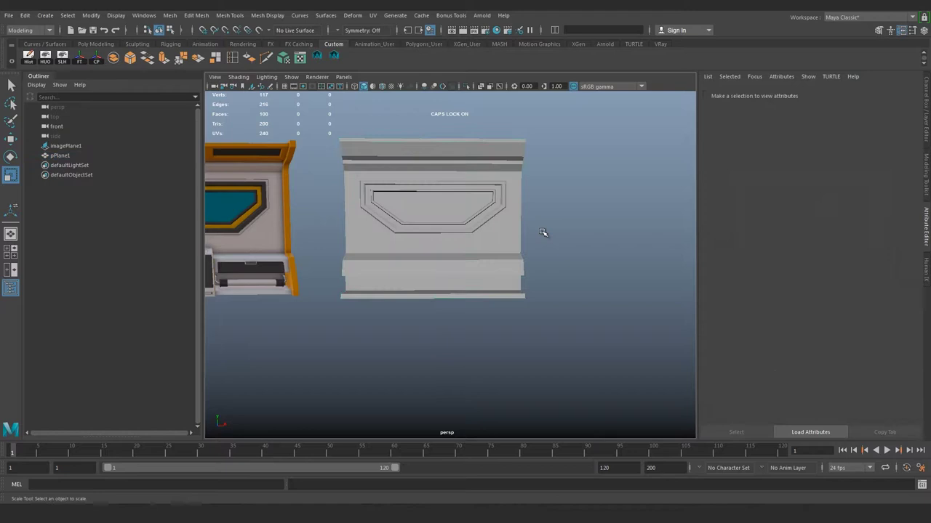
left_click(466, 240)
scroll(436, 219, "up", 5)
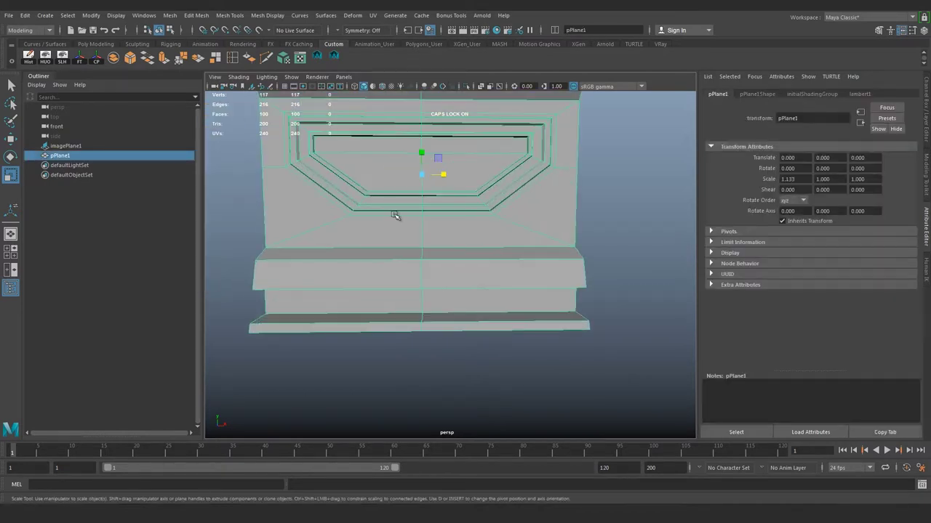
mouse_move(393, 201)
right_mouse_down()
mouse_move(335, 192)
mouse_move(349, 187)
right_mouse_up()
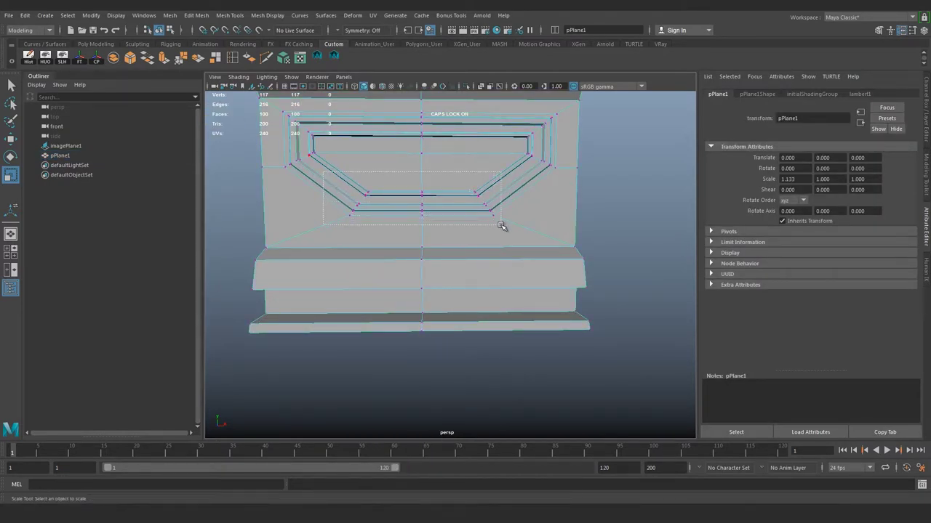
left_click_drag(502, 227, 500, 224)
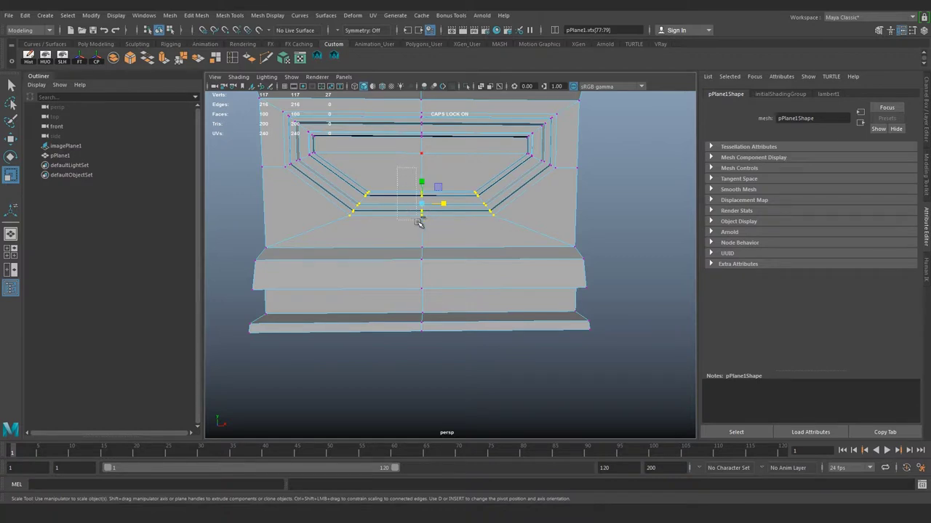
left_click_drag(436, 206, 451, 211)
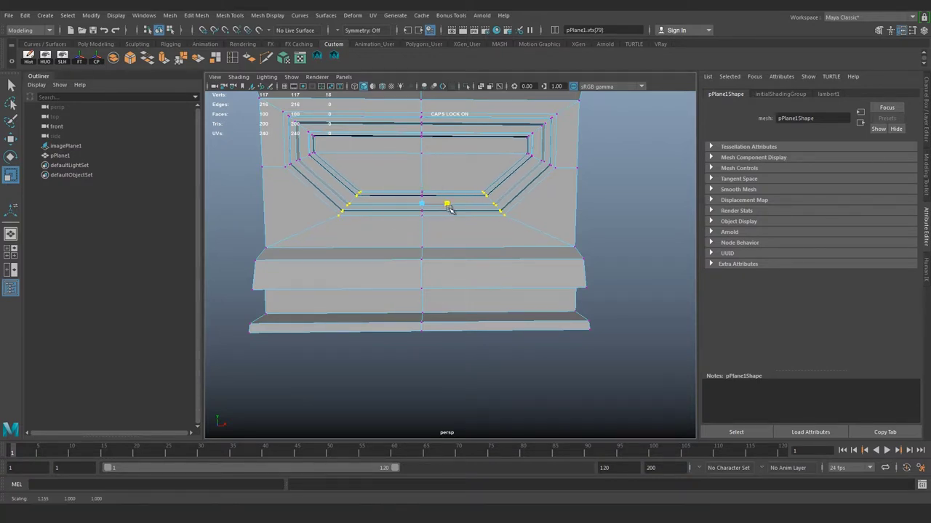
scroll(450, 211, "down", 3)
key("F8")
Orbit to a more frontal view and reselect the whole panel
scroll(451, 212, "down", 2)
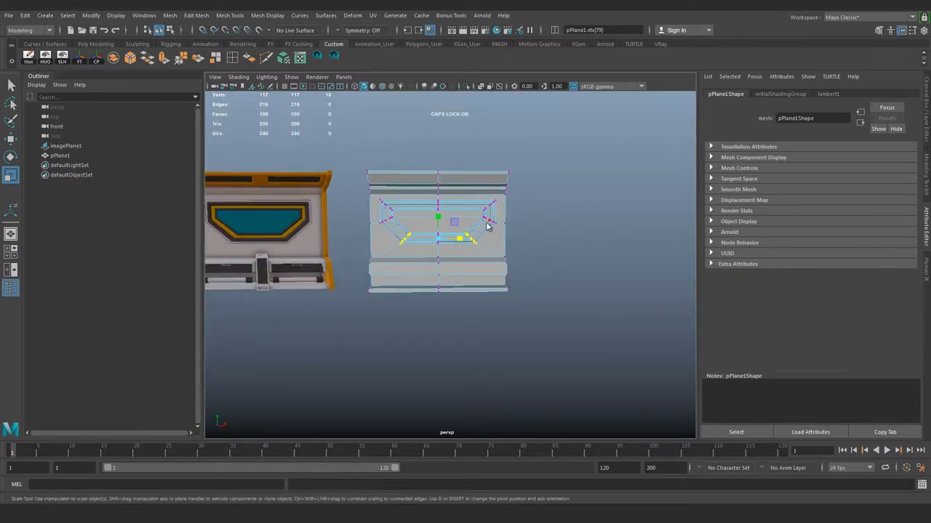
left_click(552, 234)
mouse_move(498, 240)
left_mouse_down("alt")
mouse_move(516, 224)
mouse_move(447, 255)
left_mouse_up("alt")
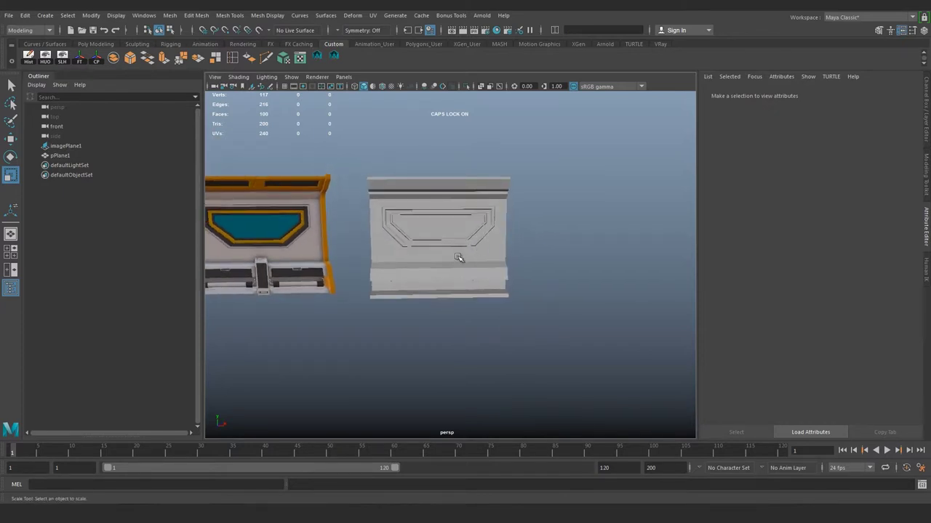
scroll(446, 255, "up", 3)
mouse_move(524, 224)
left_mouse_down("alt")
mouse_move(478, 225)
mouse_move(492, 234)
mouse_move(480, 266)
mouse_move(538, 282)
left_mouse_up("alt")
left_click(482, 254)
left_click(477, 317)
left_click(473, 249)
Enter Part01 as the object's name in the Attribute Editor's name field
left_click(560, 304)
left_click(551, 235)
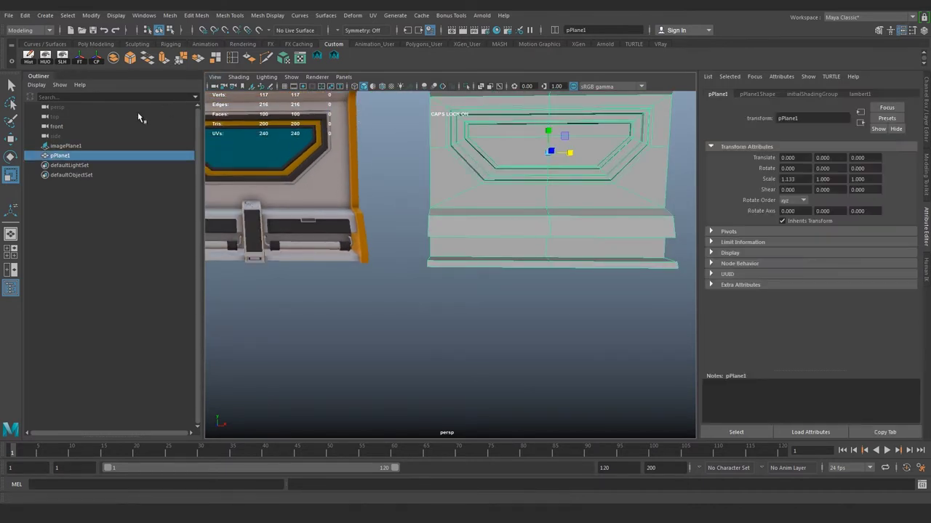
left_click(566, 314)
left_click(550, 220)
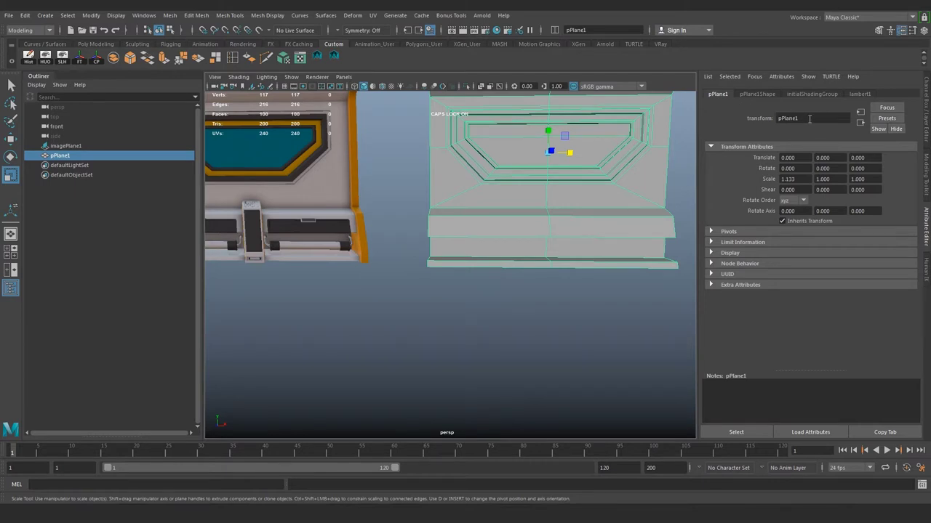
double_click(809, 119)
type("Part01")
key("Return")
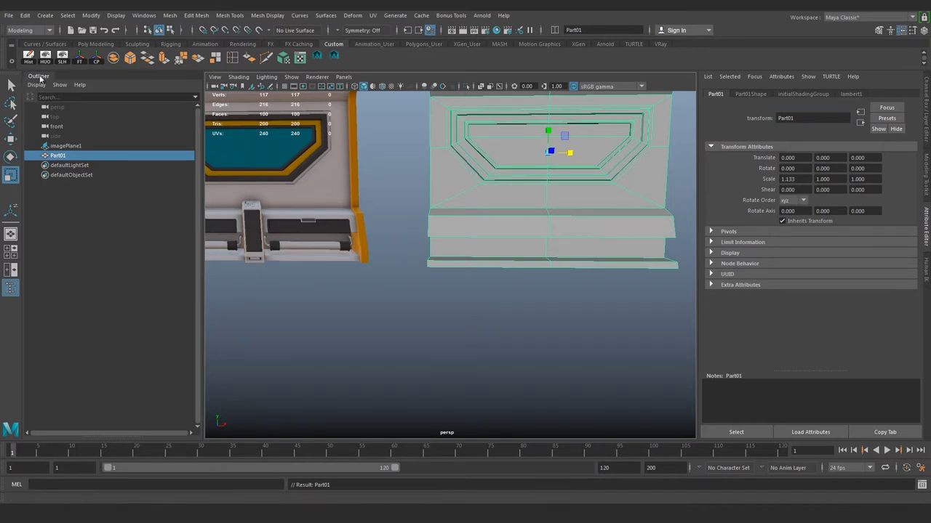
Select an edge along Part01's lower ledge with the Move tool active
left_click(550, 327)
left_click(564, 228)
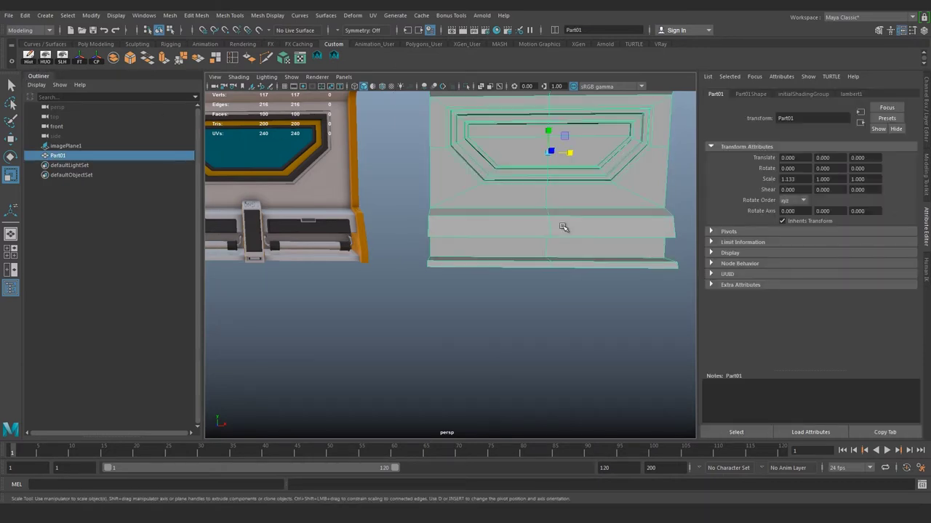
mouse_move(566, 293)
left_mouse_down("alt")
mouse_move(464, 288)
mouse_move(444, 263)
mouse_move(465, 273)
left_mouse_up("alt")
right_click_drag(474, 234, 473, 210)
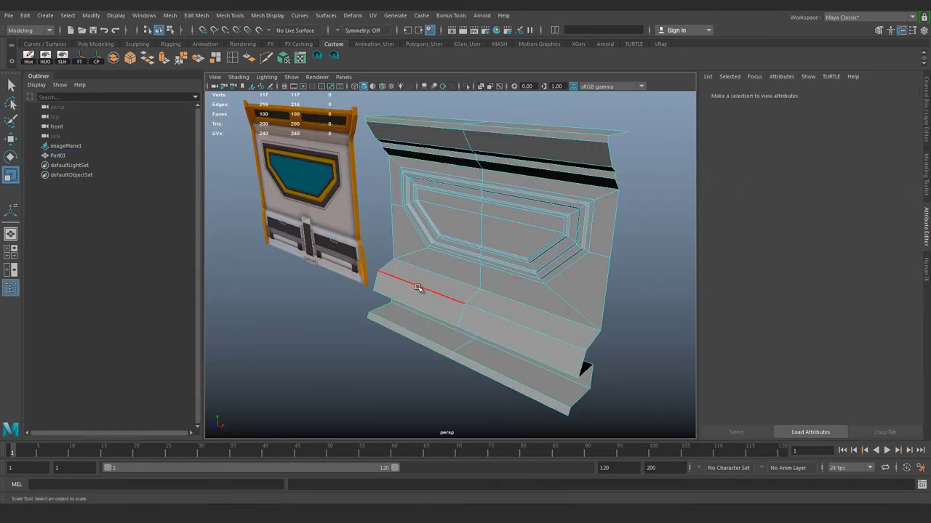
left_click(480, 309)
key("w")
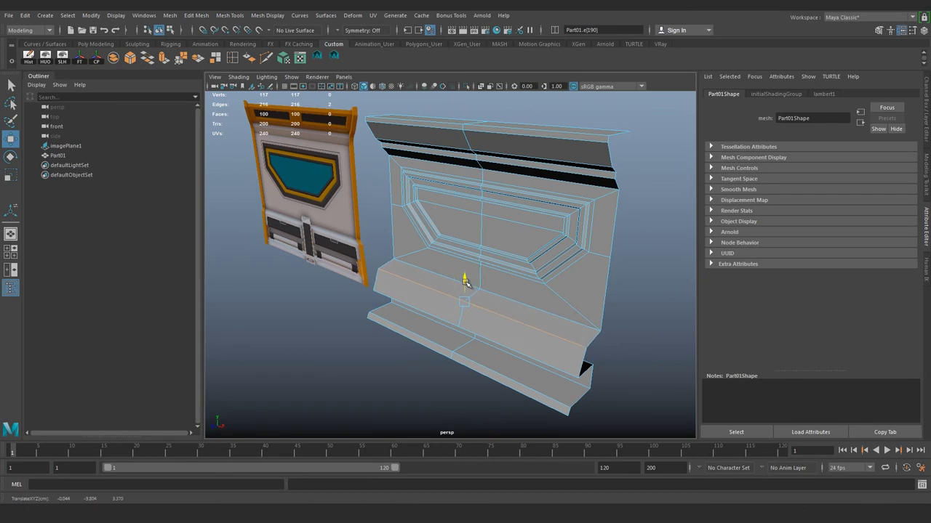
left_click_drag(437, 276, 371, 224, "alt")
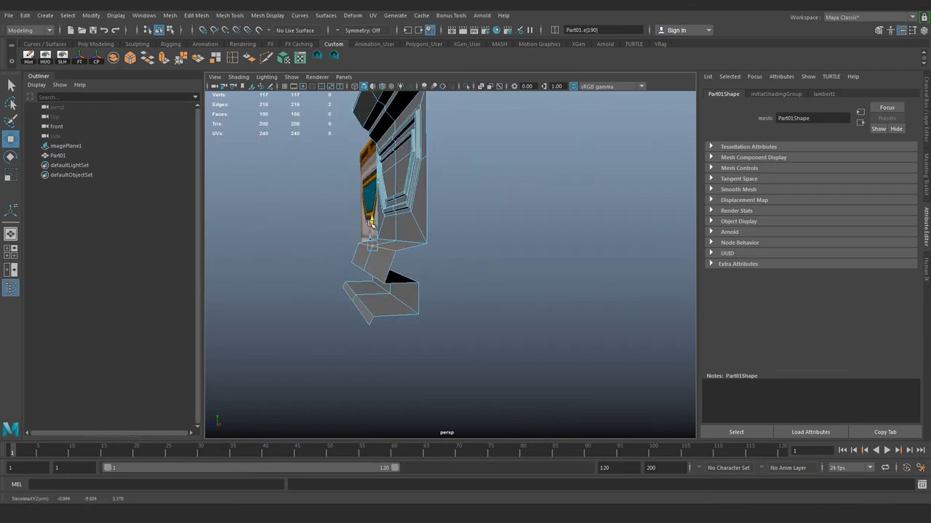